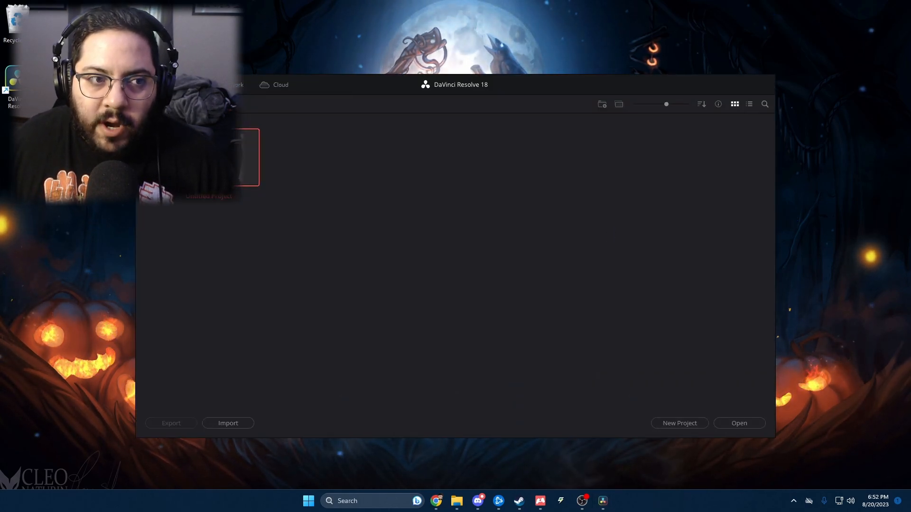
Open the untitled project and bring up the 1. NEEDS EDIT video folder in File Explorer.
double_click(209, 157)
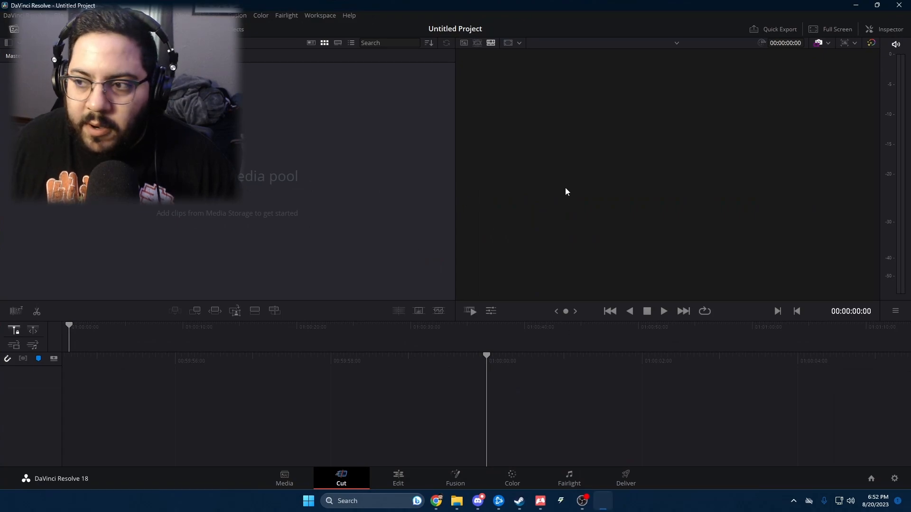
left_click(456, 501)
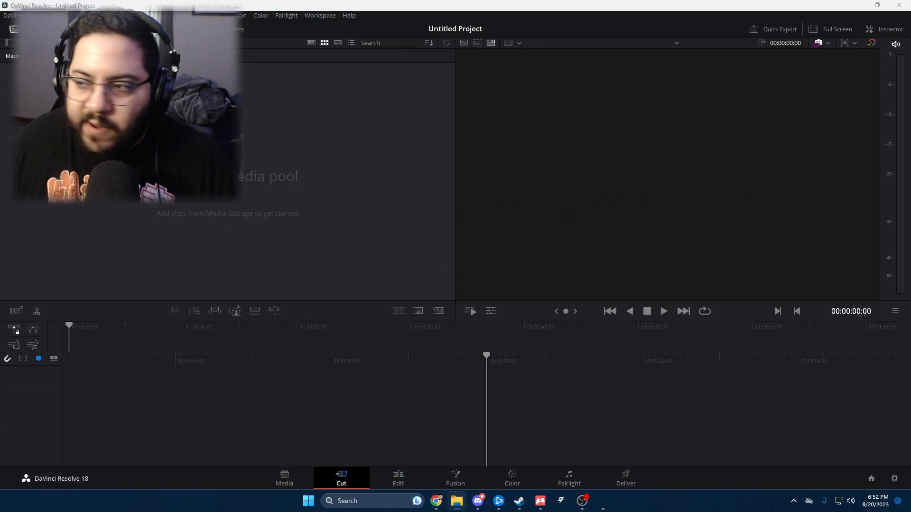
left_click_drag(910, 185, 484, 112)
left_click(442, 252)
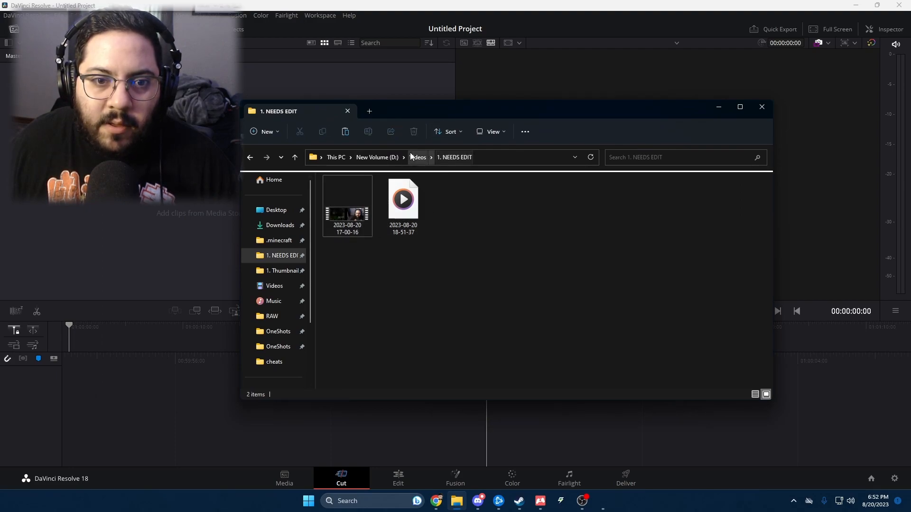
left_click(405, 220)
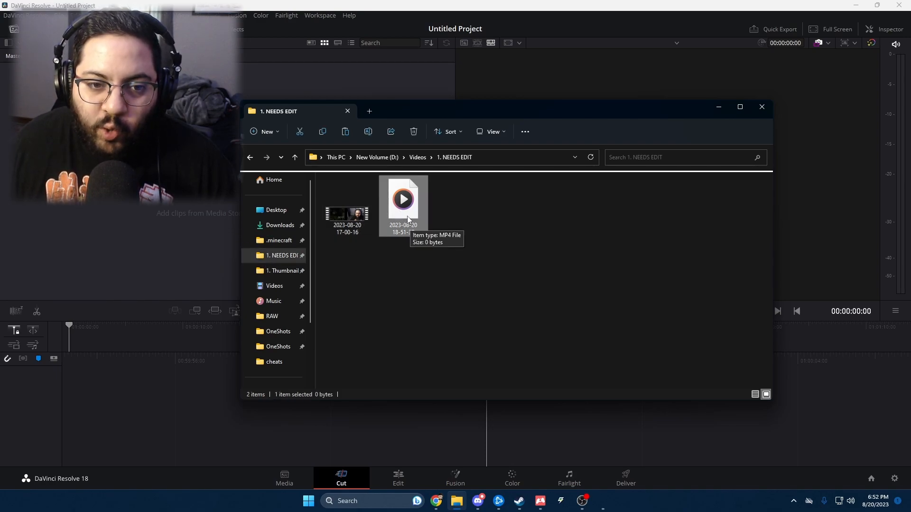
left_click(354, 219)
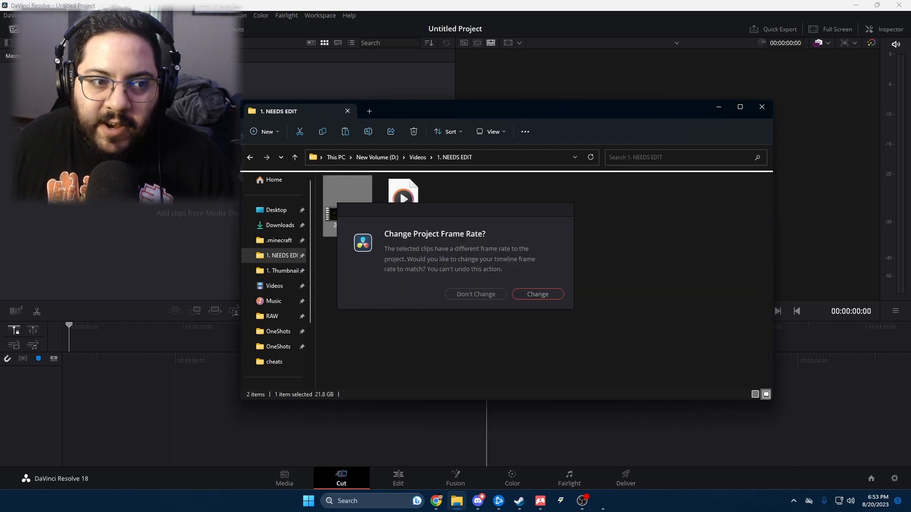
left_click(534, 295)
left_click(718, 107)
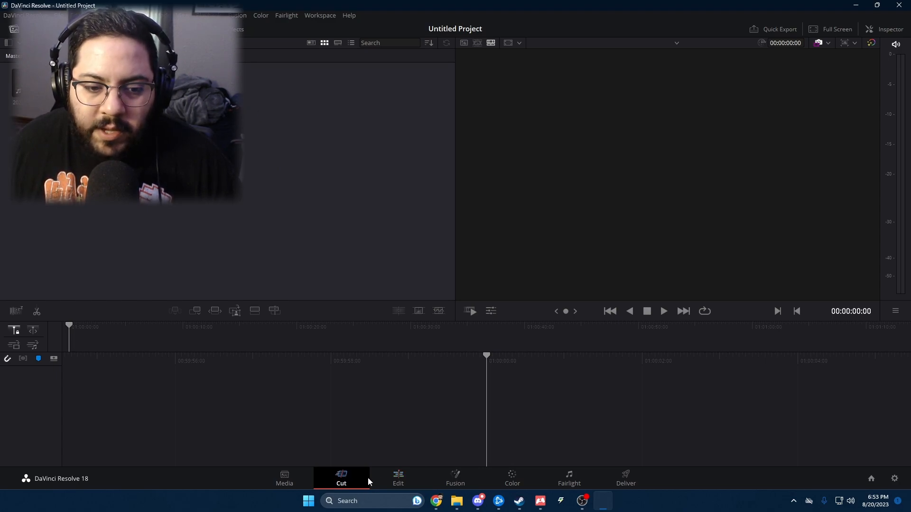
Place the imported recording at the start of a new timeline and show it on the Edit page with all its tracks in view.
left_click_drag(35, 84, 501, 409)
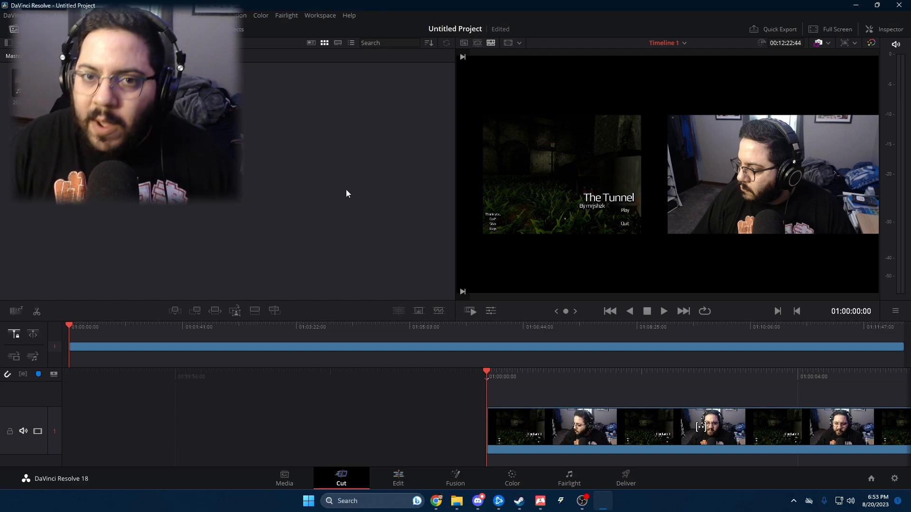
left_click(390, 473)
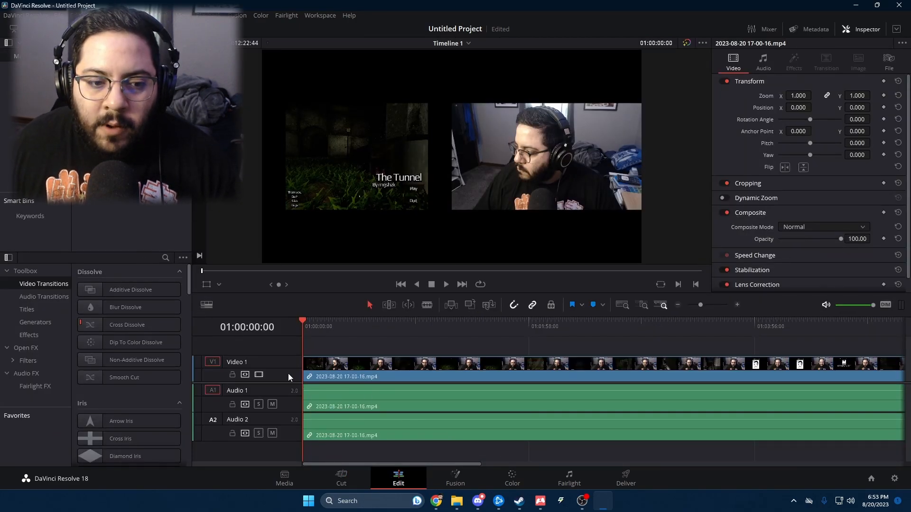
left_click_drag(285, 383, 284, 401)
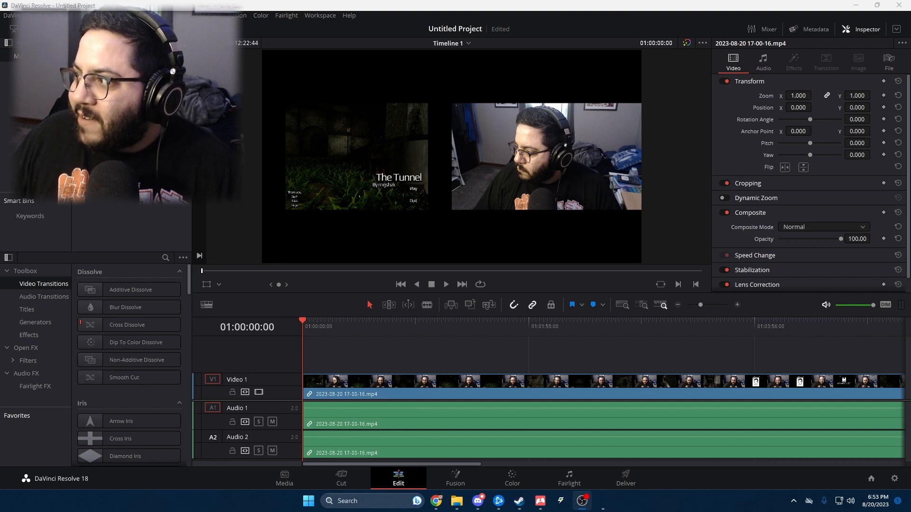
left_click(129, 198)
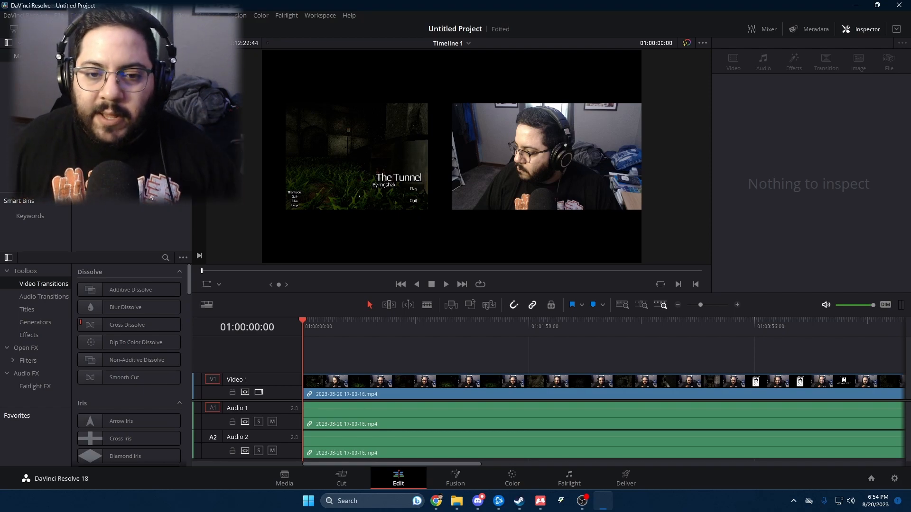
Unlink the recording's video clip from its two audio clips on the timeline.
left_click(409, 382)
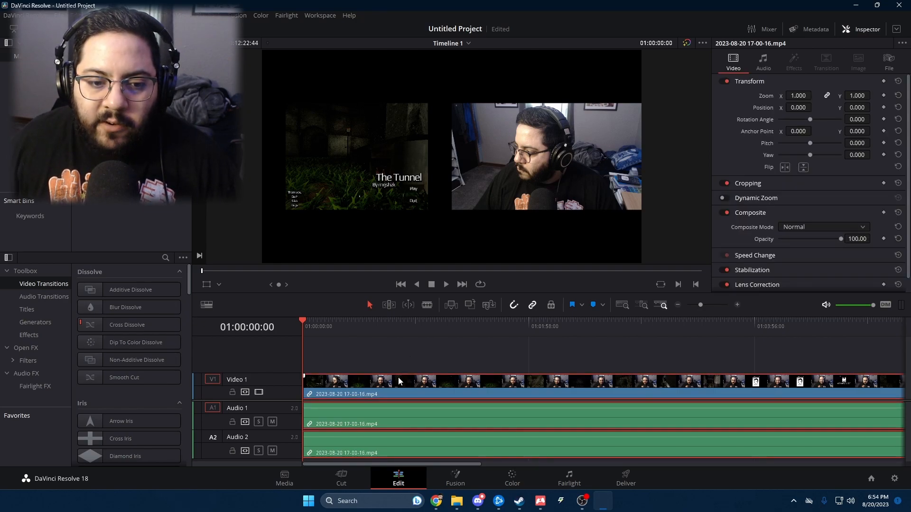
right_click(398, 380)
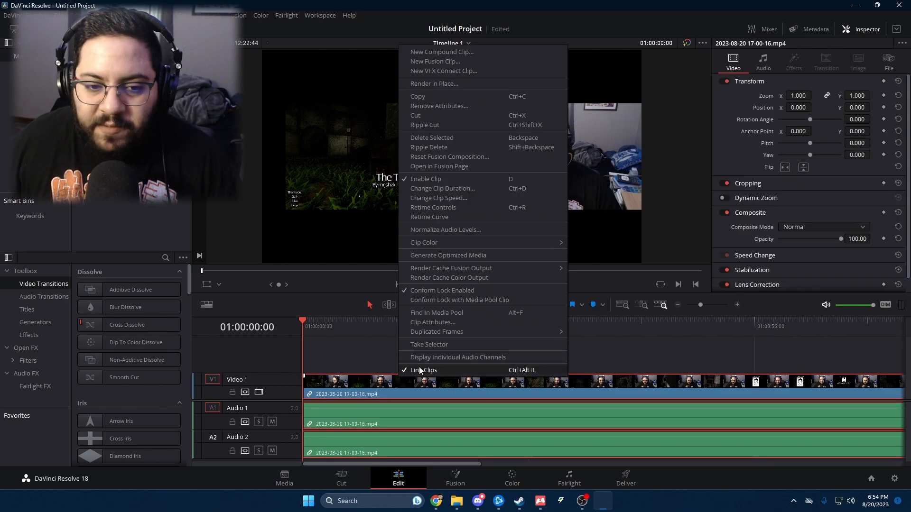
left_click(420, 370)
Select the video clip and the two audio clips one at a time to check whether they are independent.
left_click(392, 410)
left_click(397, 445)
left_click(386, 414)
left_click(394, 391)
left_click(392, 450)
left_click(406, 382)
left_click(396, 442)
Duplicate the video clip directly above itself onto a new Video 2 track, keeping the same start time.
left_click(405, 395)
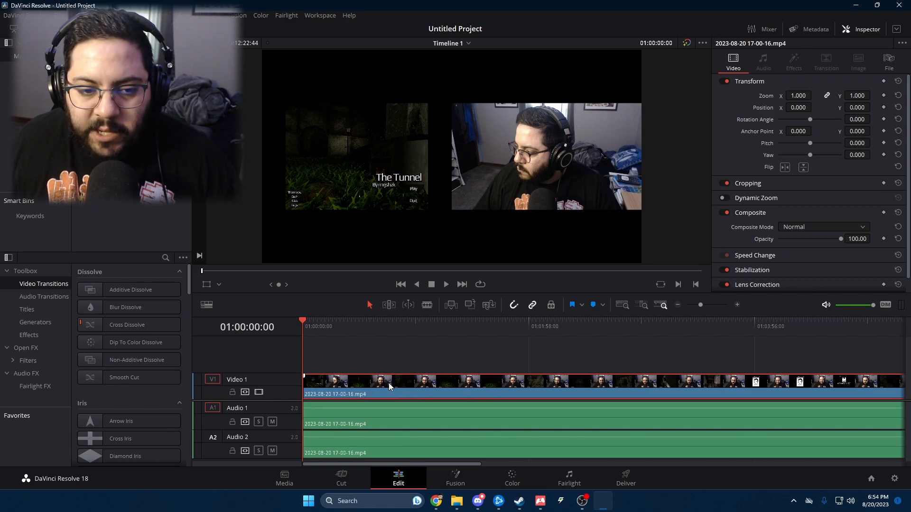
left_click_drag(388, 382, 385, 364)
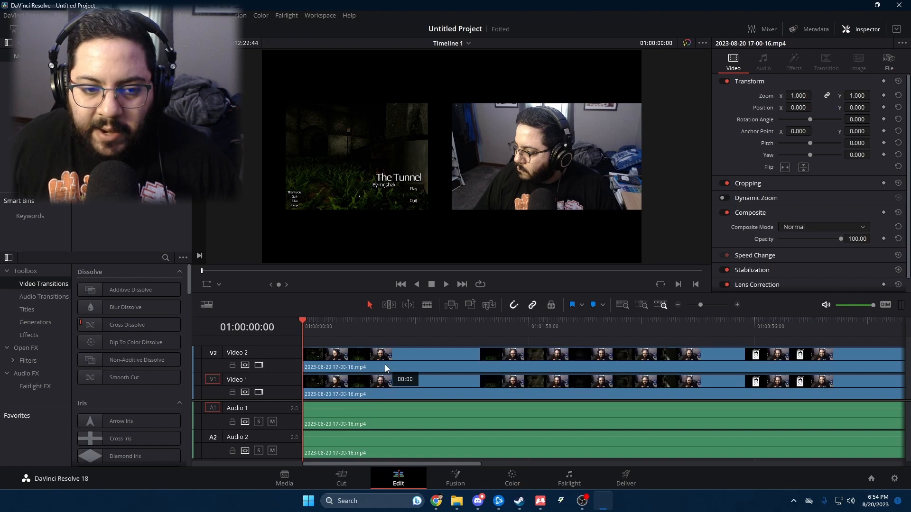
left_click(380, 392)
left_click(391, 368)
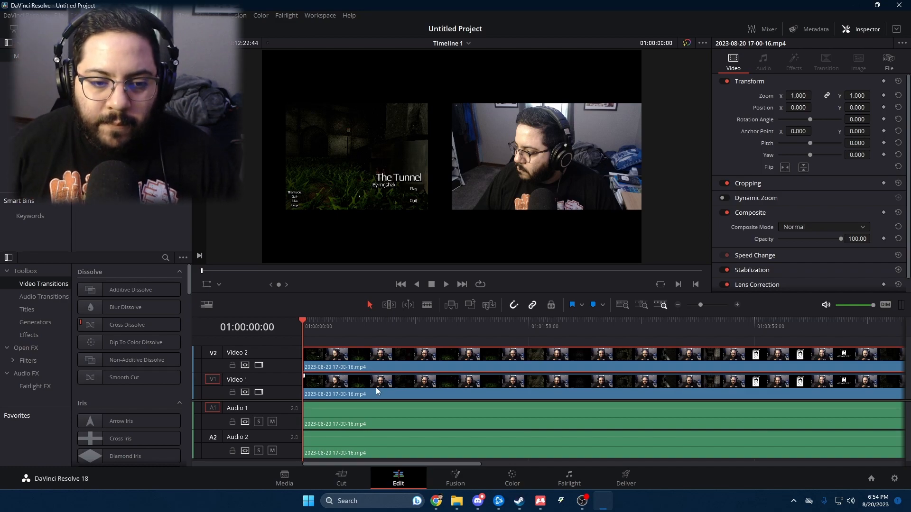
left_click(389, 356)
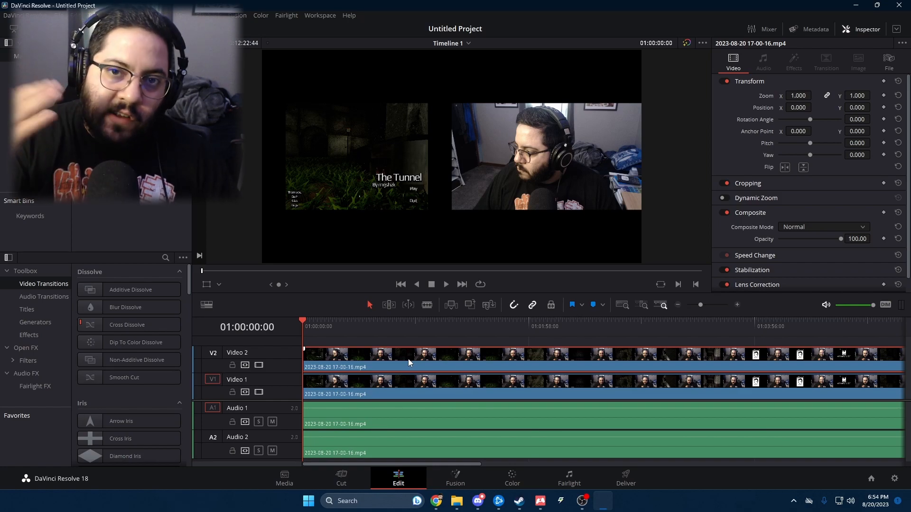
left_click(422, 387)
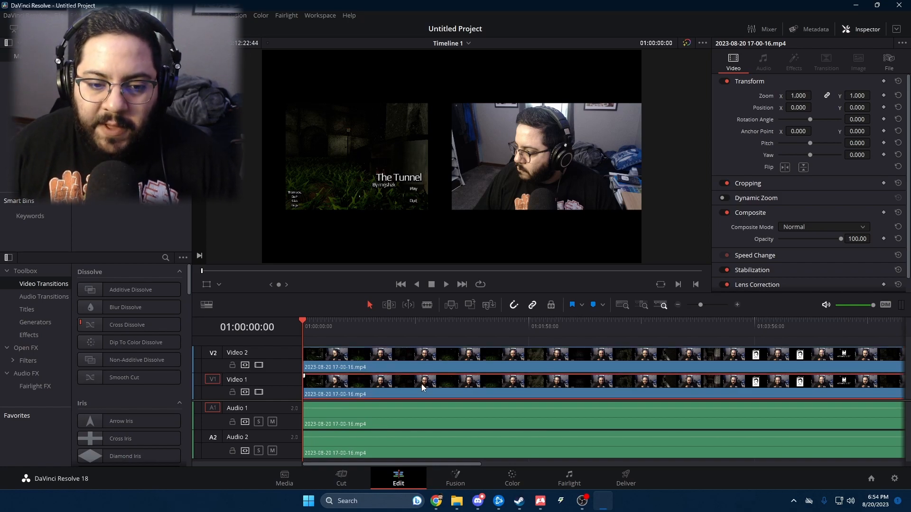
Set the Video 2 clip's zoom to 0.8 and its position to X -1186 and Y 640.
left_click(414, 356)
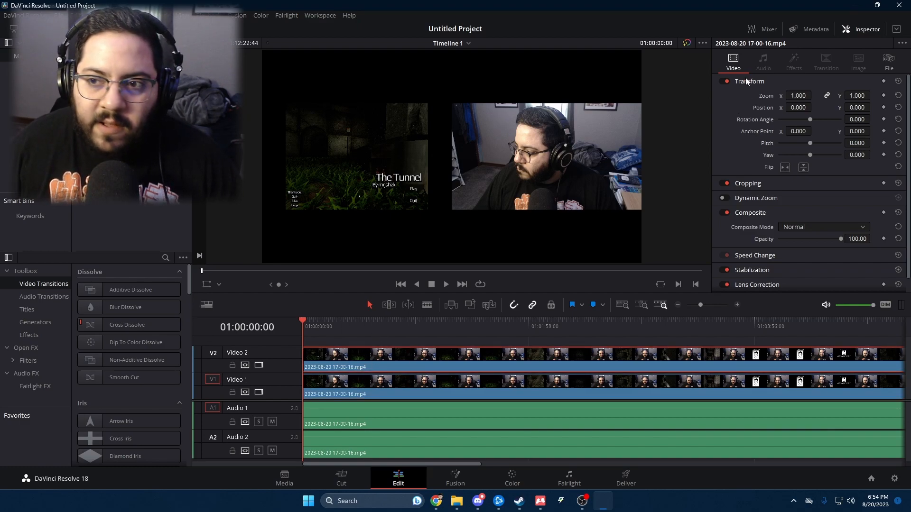
left_click(794, 95)
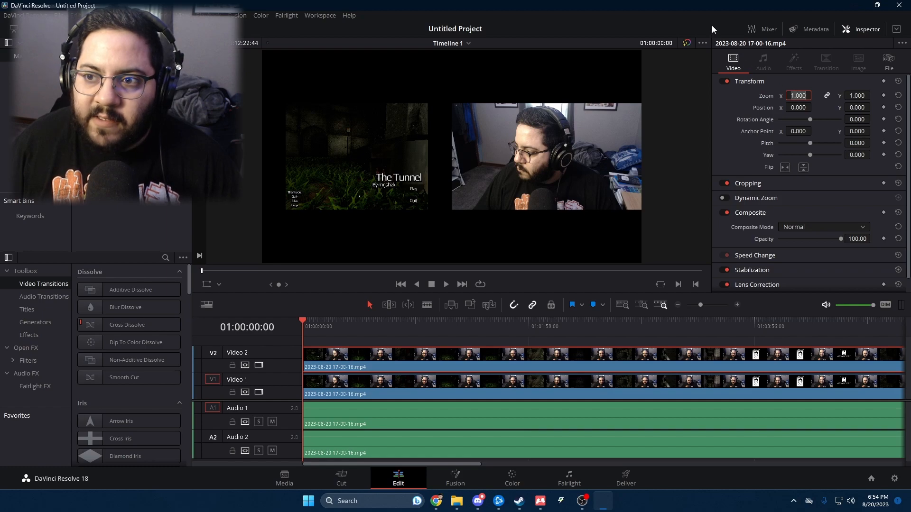
type("0.8")
key("Tab")
type("-118")
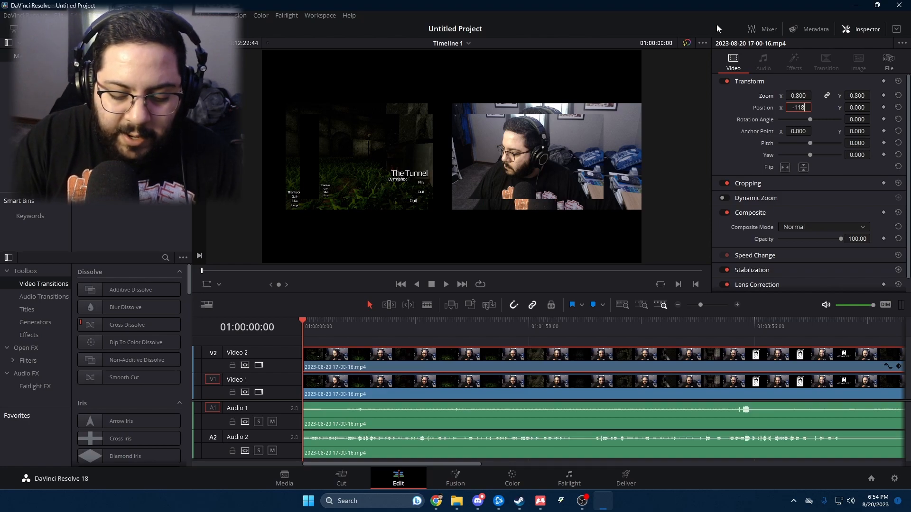
type("6")
key("Tab")
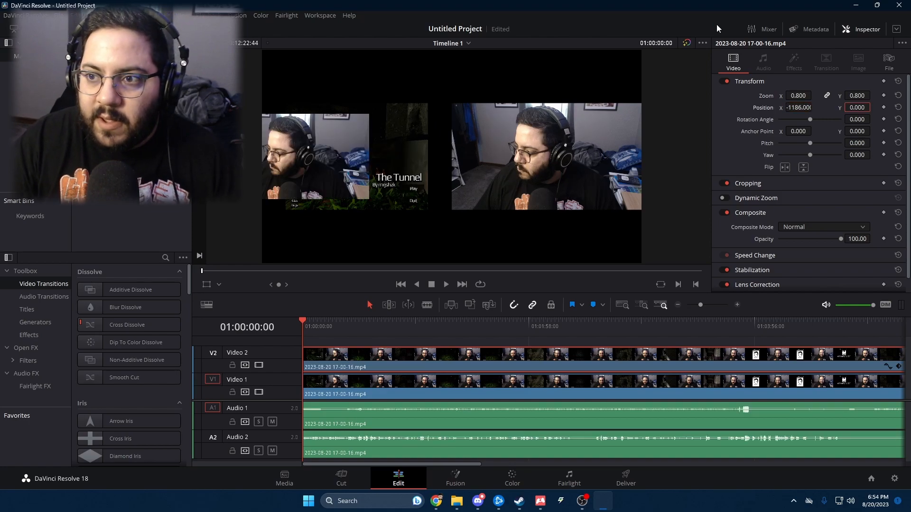
type("640")
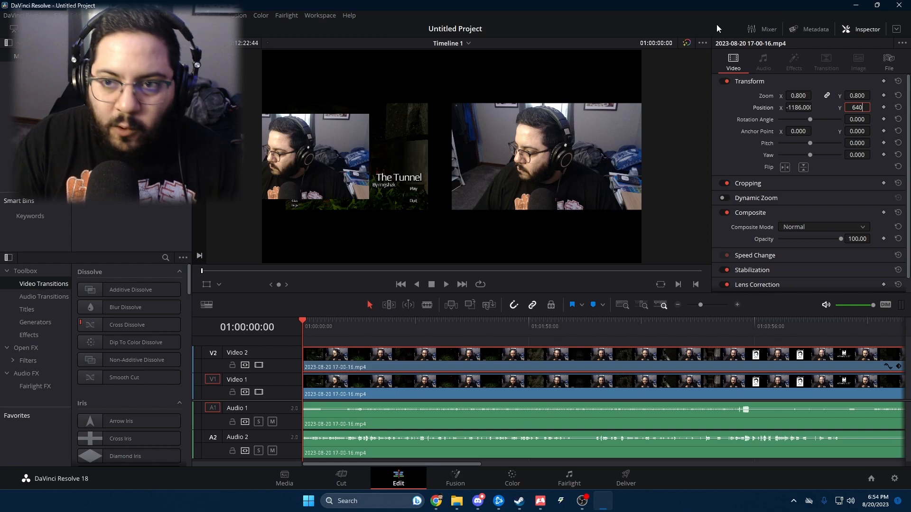
key("Tab")
Set the Video 2 clip's anchor point X to 480.
key("Tab")
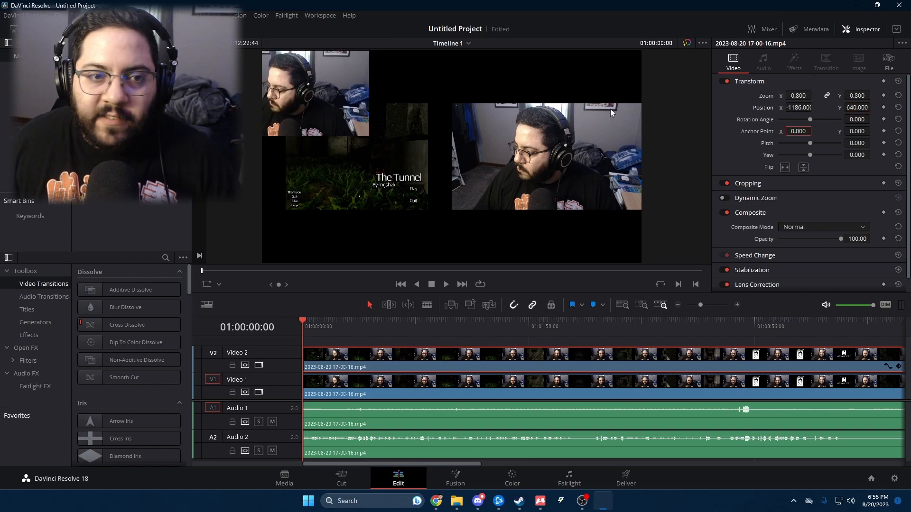
type("480")
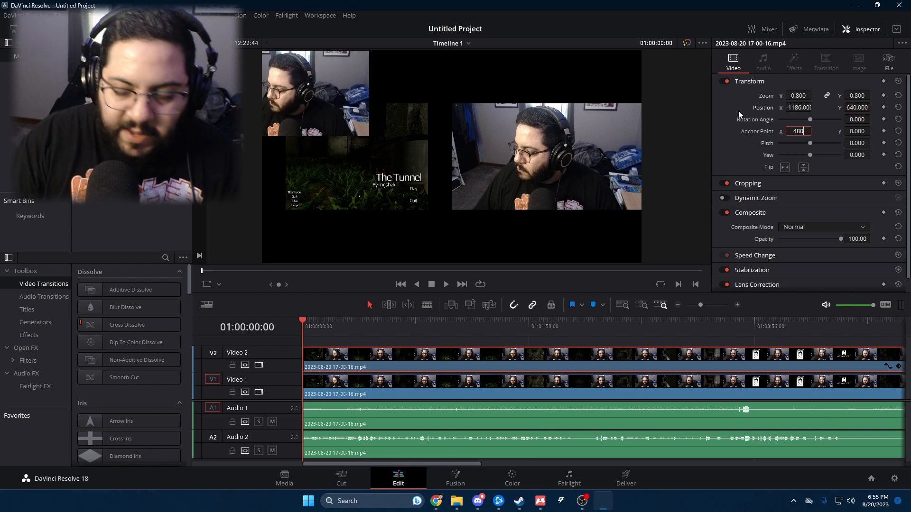
key("Return")
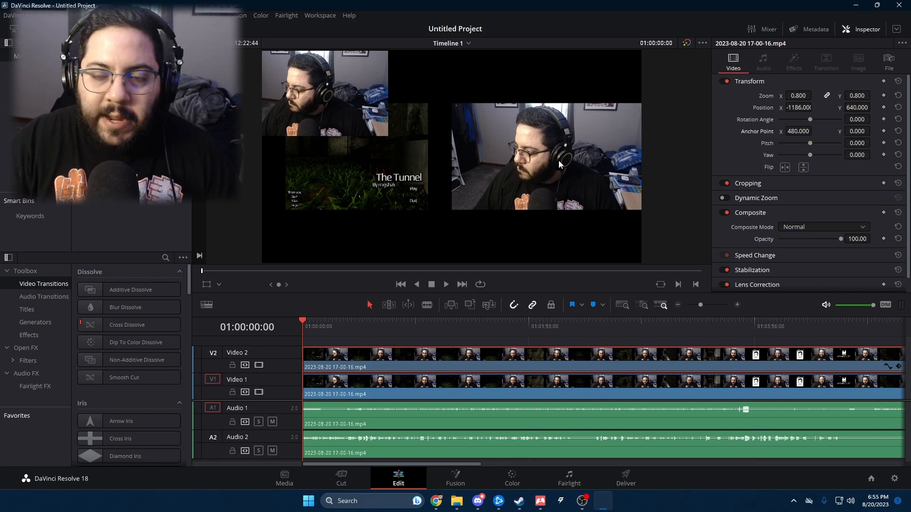
Crop the Video 2 clip by 1140 on its left side and 150 on its right side.
left_click(807, 185)
left_click(852, 198)
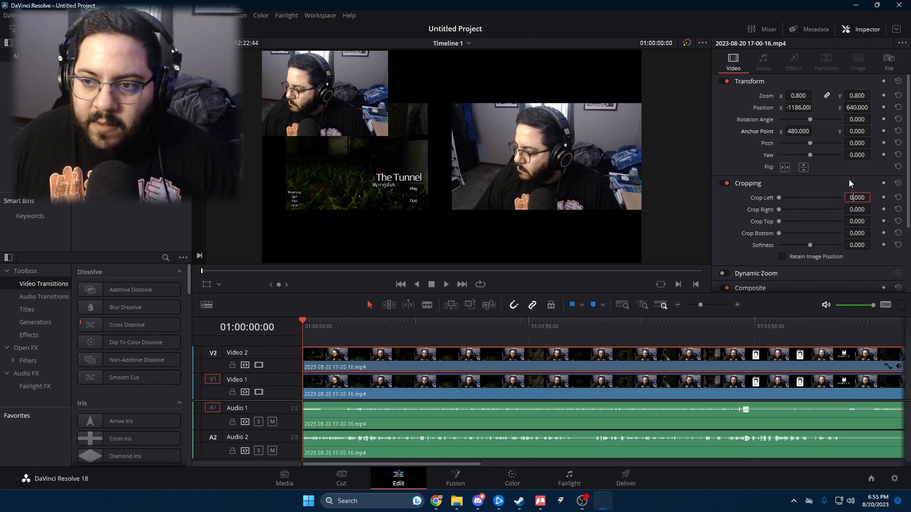
left_click(812, 186)
left_click(812, 181)
left_click(854, 197)
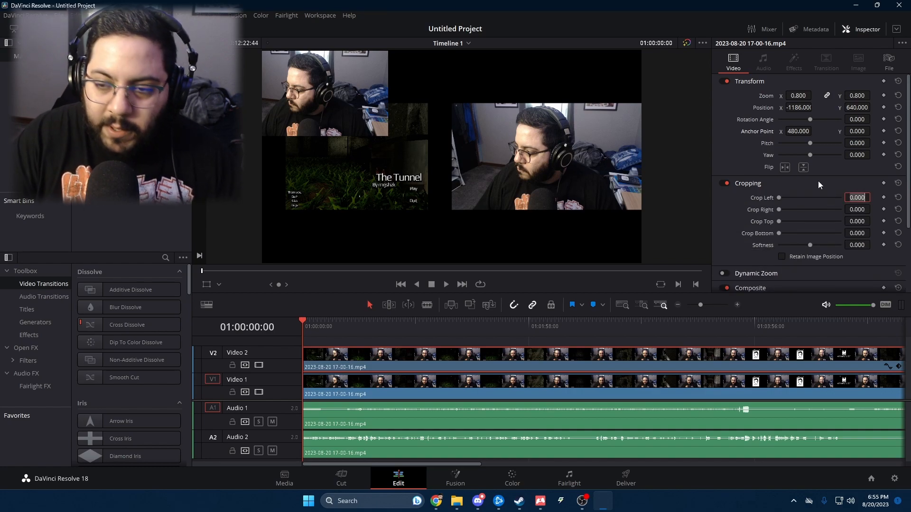
type("1140")
key("Return")
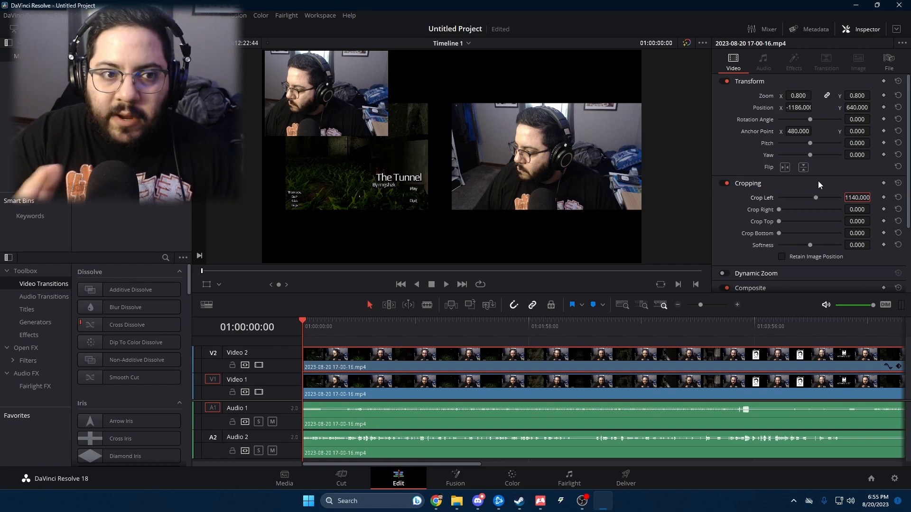
key("Tab")
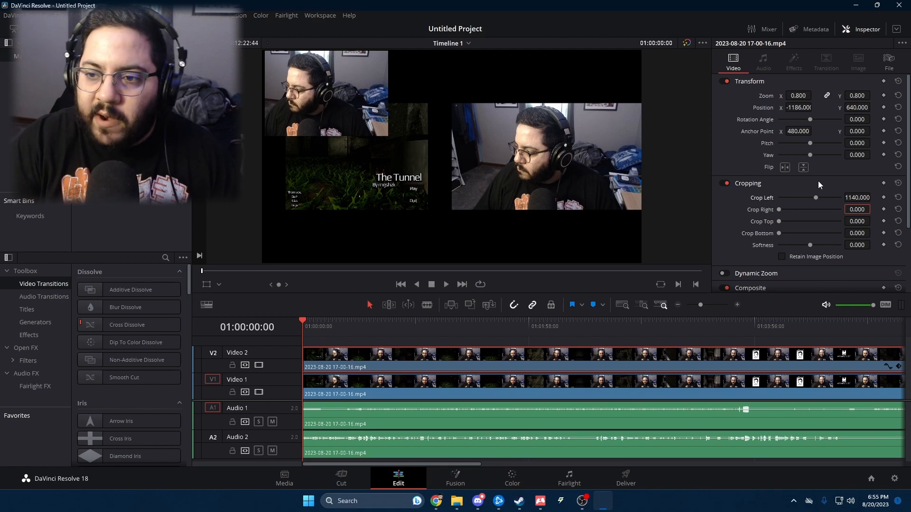
type("150")
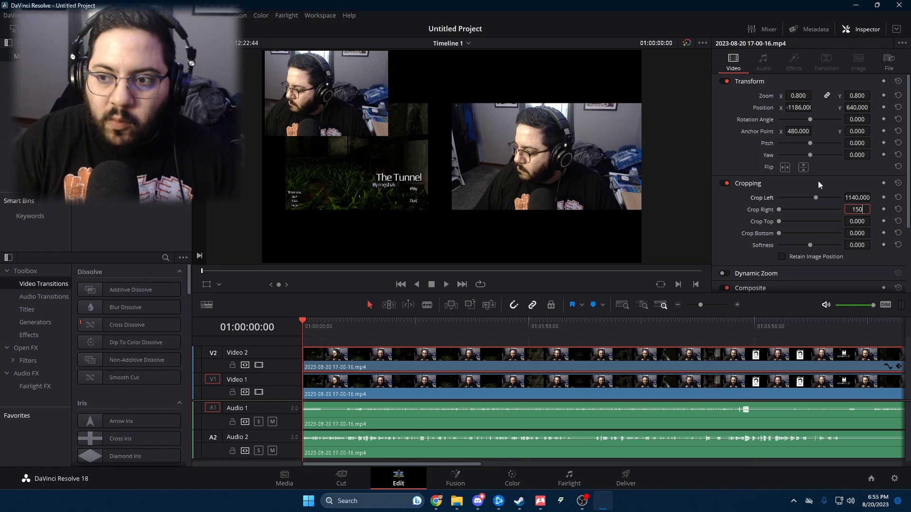
key("Return")
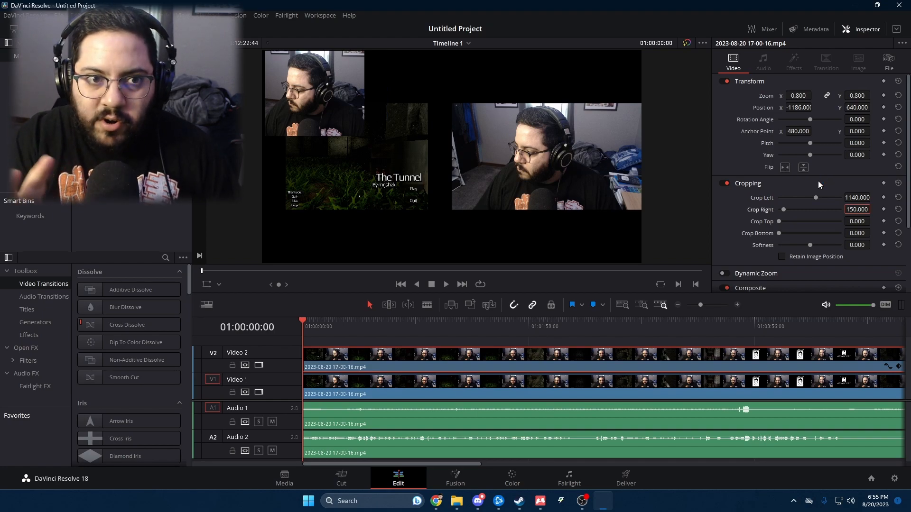
Set the crop softness of the Video 2 clip to -10.
key("Tab")
key("Tab")
key("Tab")
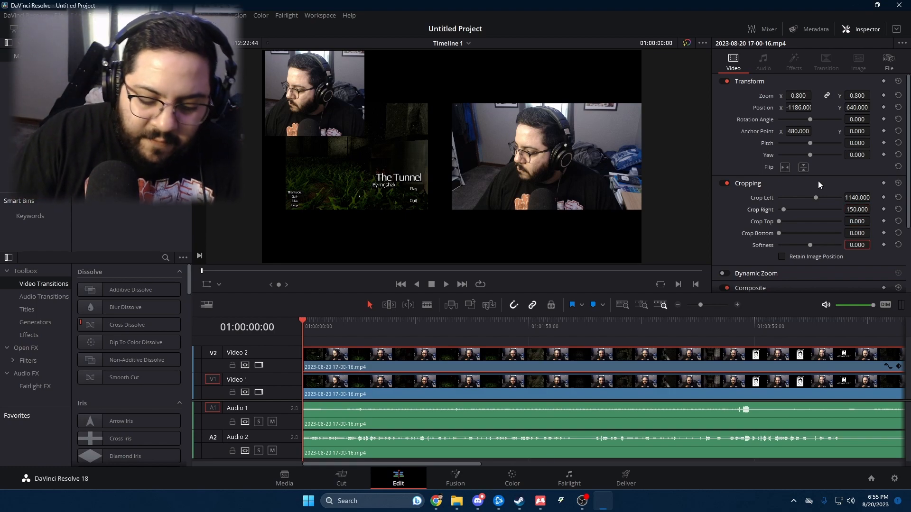
type("-10")
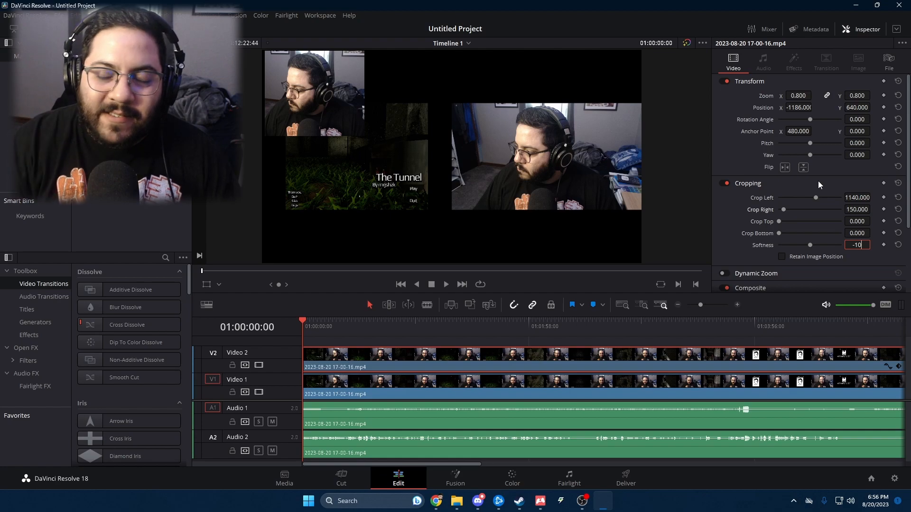
key("Return")
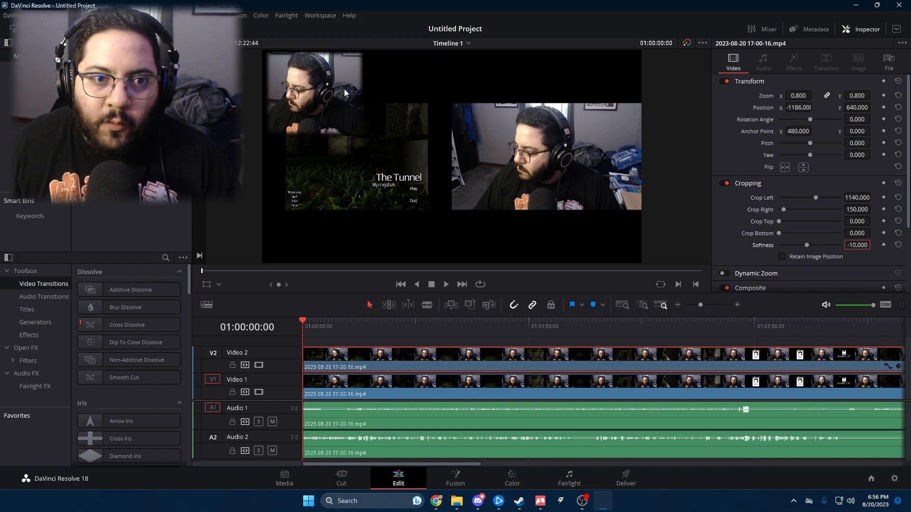
Set the zoom of the Video 1 clip to 2.
left_click(412, 386)
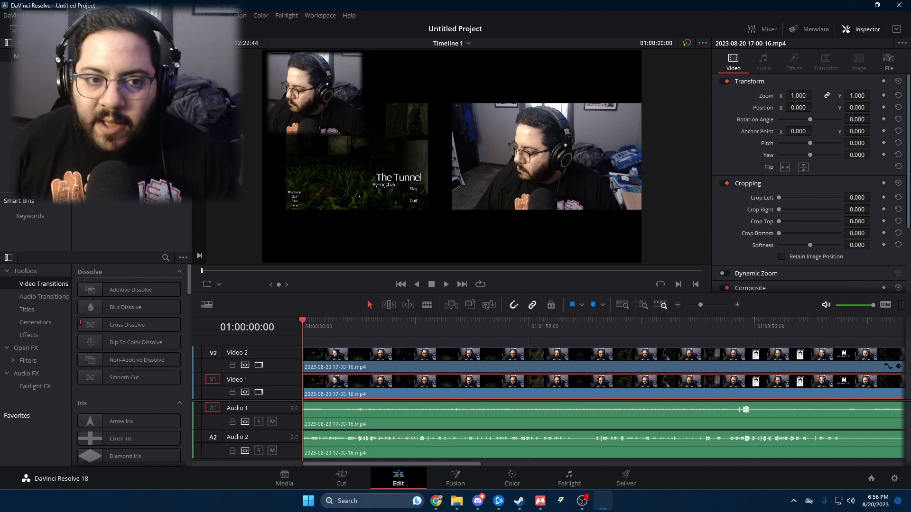
key("ctrl+shift+a")
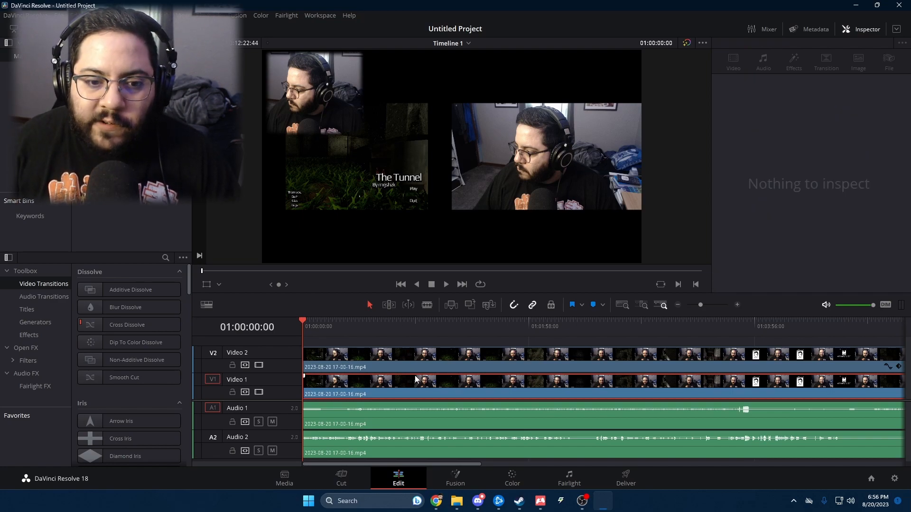
left_click(369, 366)
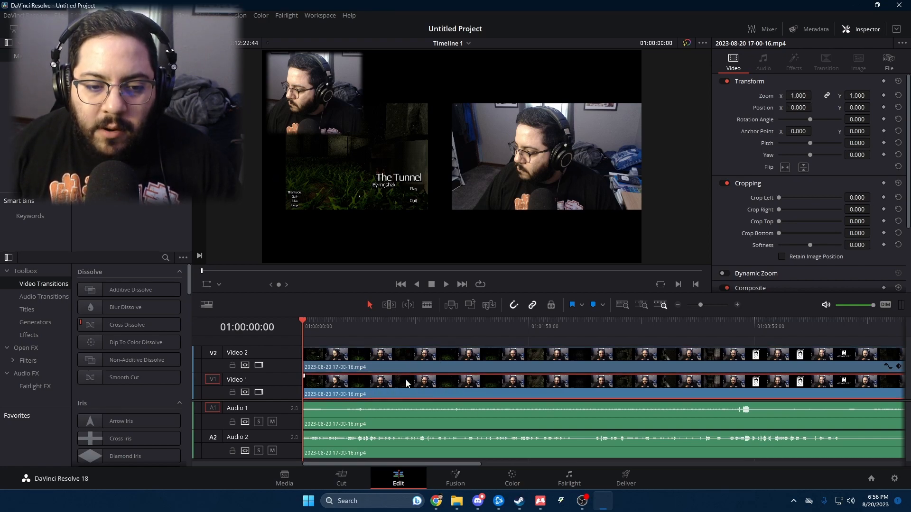
left_click(799, 96)
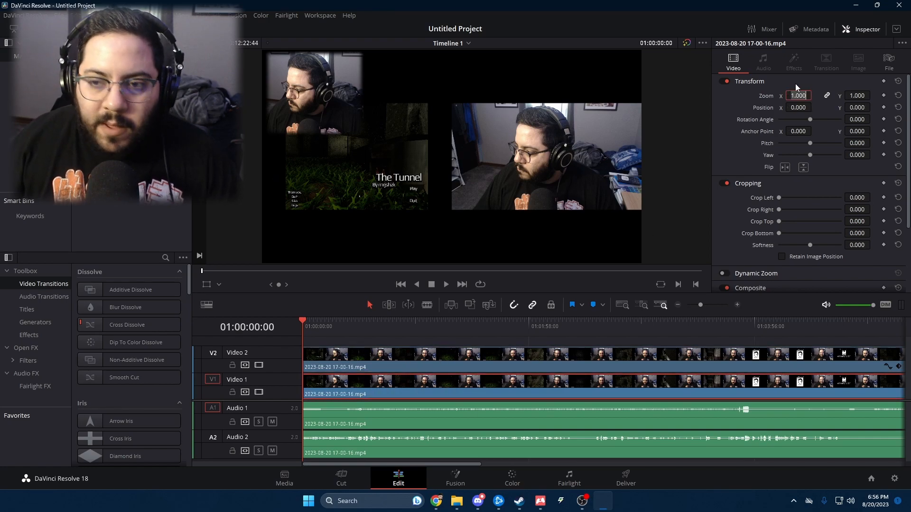
type("2")
key("Tab")
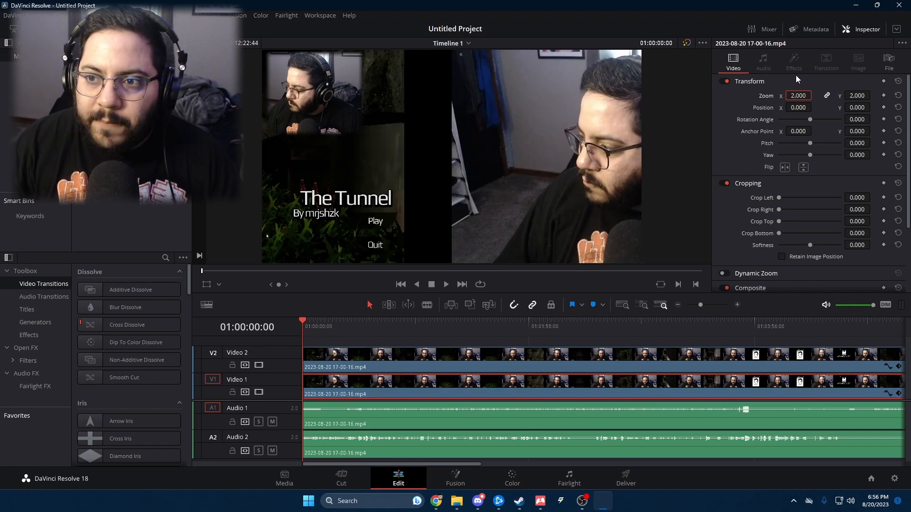
Set the Video 1 clip's position X to 480 and its anchor point X to -480.
key("Tab")
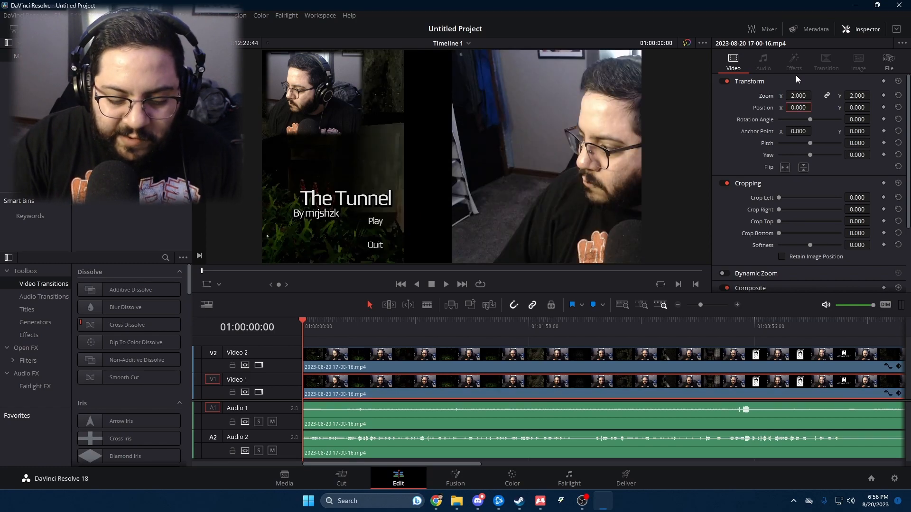
type("480")
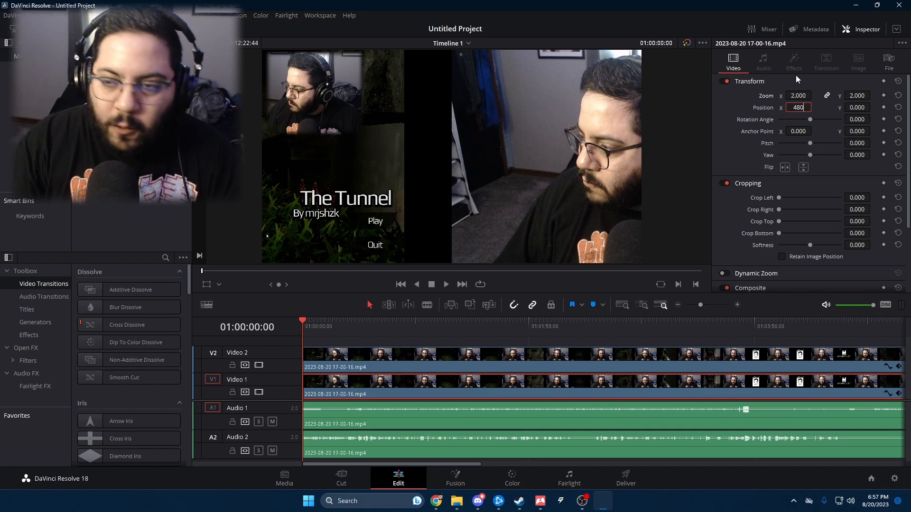
key("Return")
key("Tab")
key("Tab")
key("Tab")
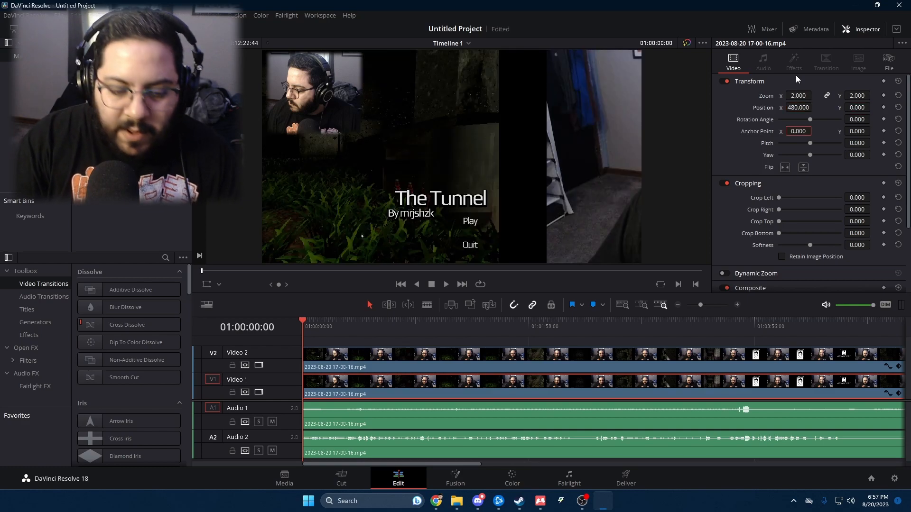
type("-")
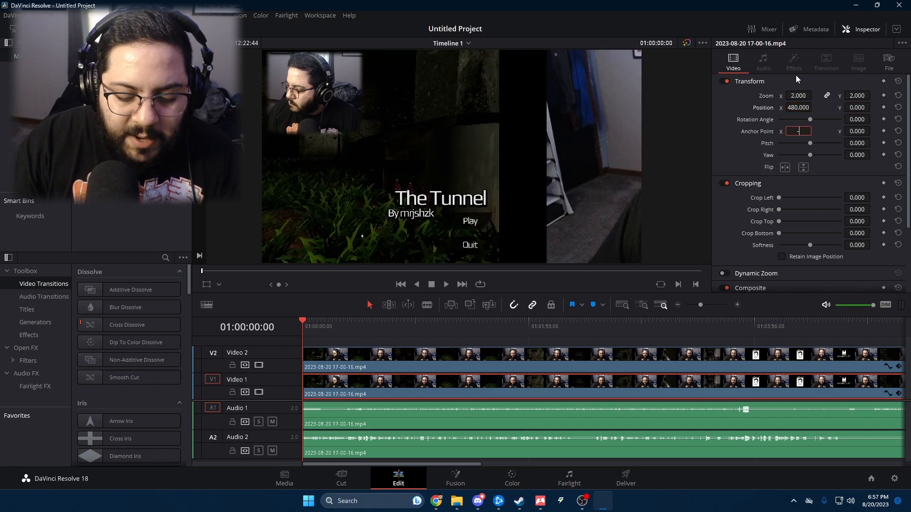
type("480")
key("Return")
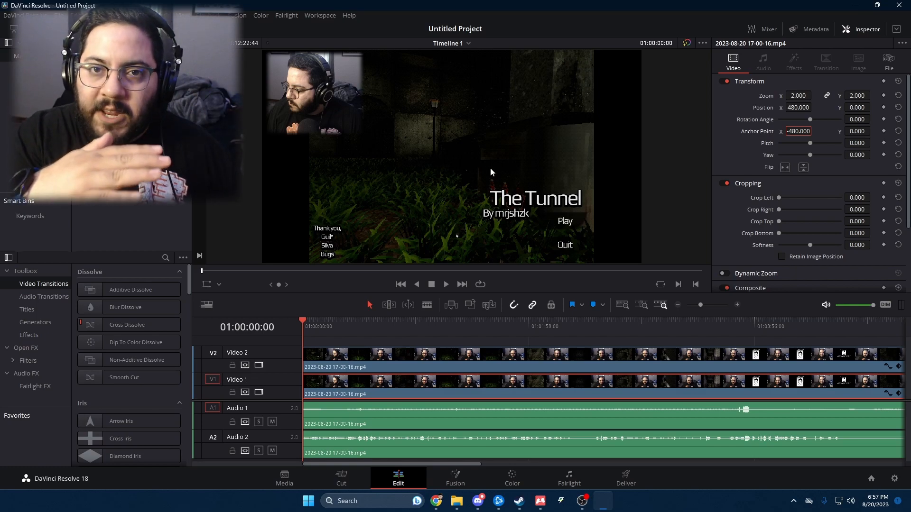
left_click(662, 203)
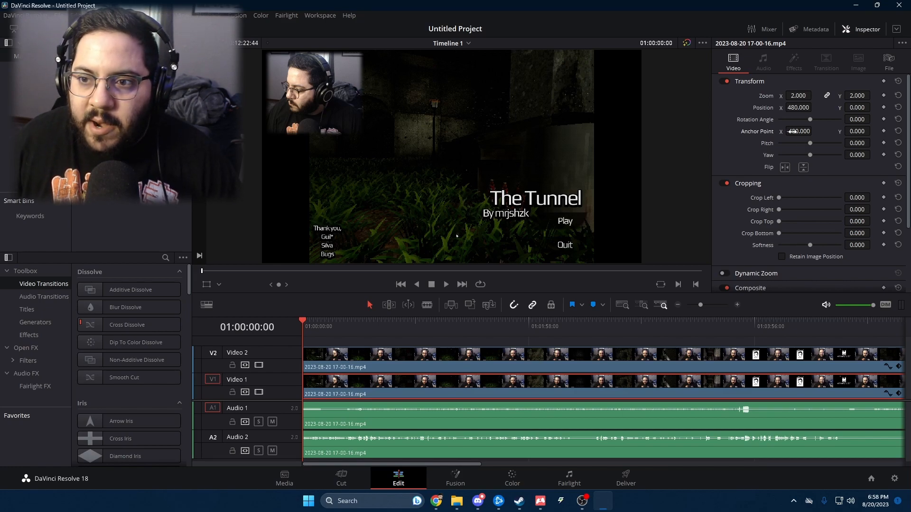
Crop the Video 1 clip by 960 on its right side.
left_click(853, 208)
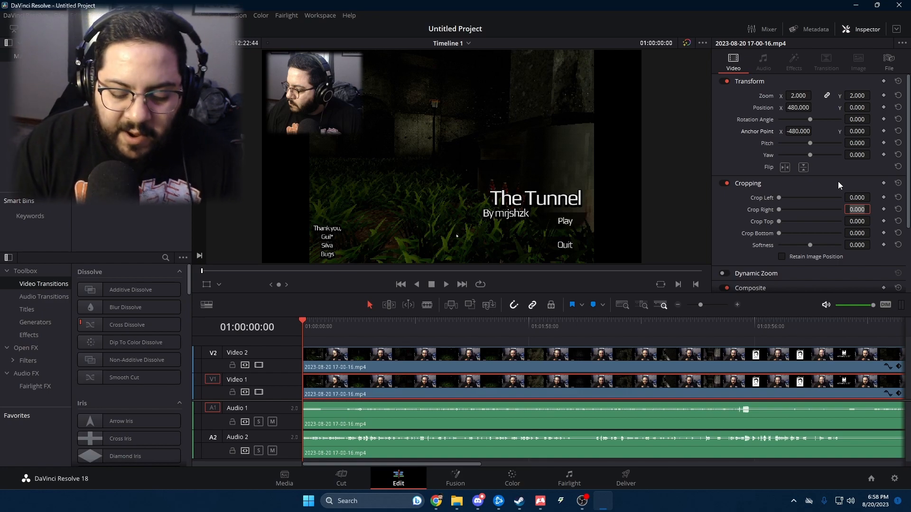
type("960")
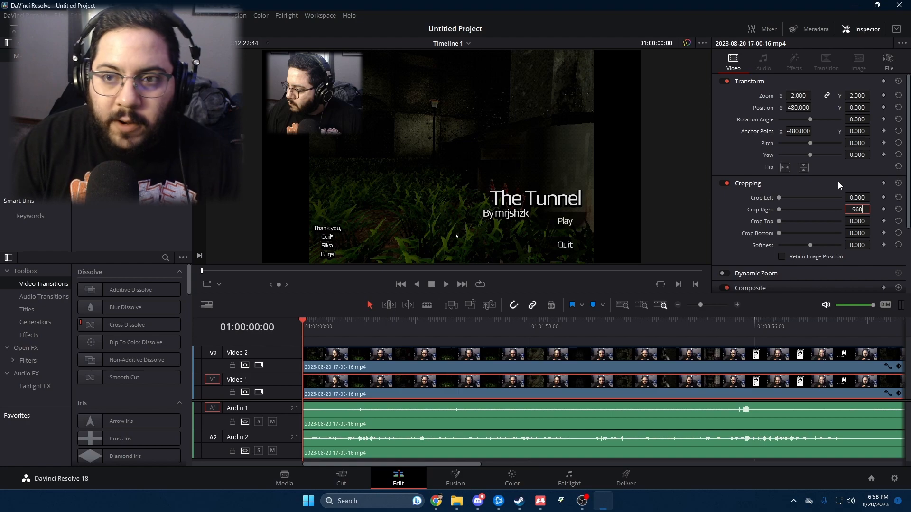
left_click(827, 180)
left_click(826, 181)
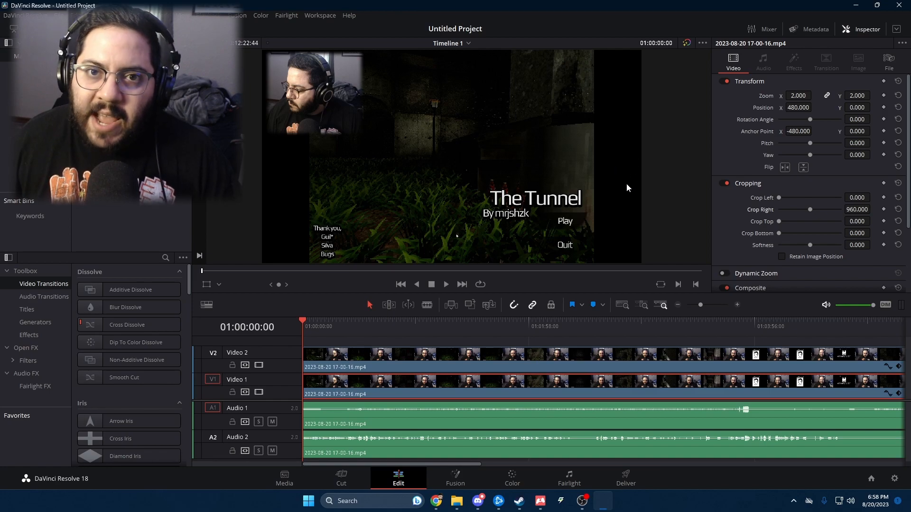
Switch to OBS to examine the recording track assignments of the desktop and microphone audio, and return to DaVinci Resolve.
left_click(397, 442)
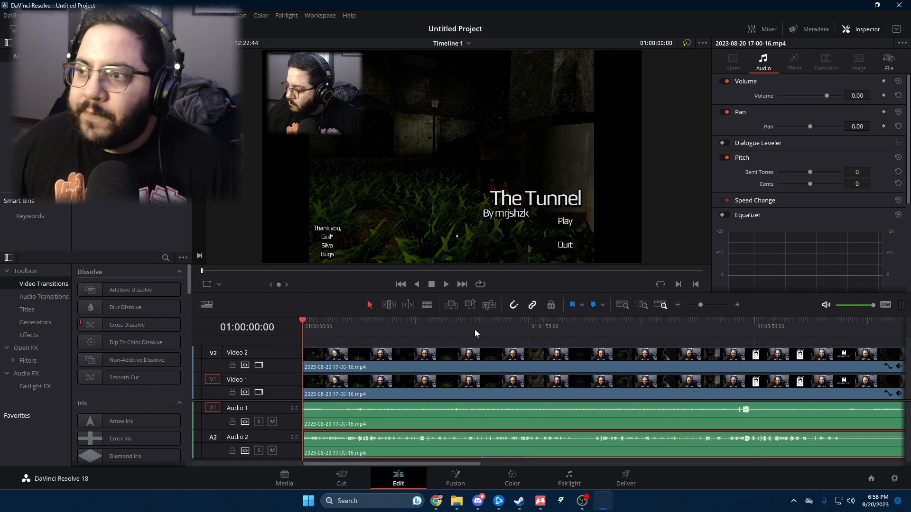
left_click(582, 501)
left_click_drag(884, 41, 463, 59)
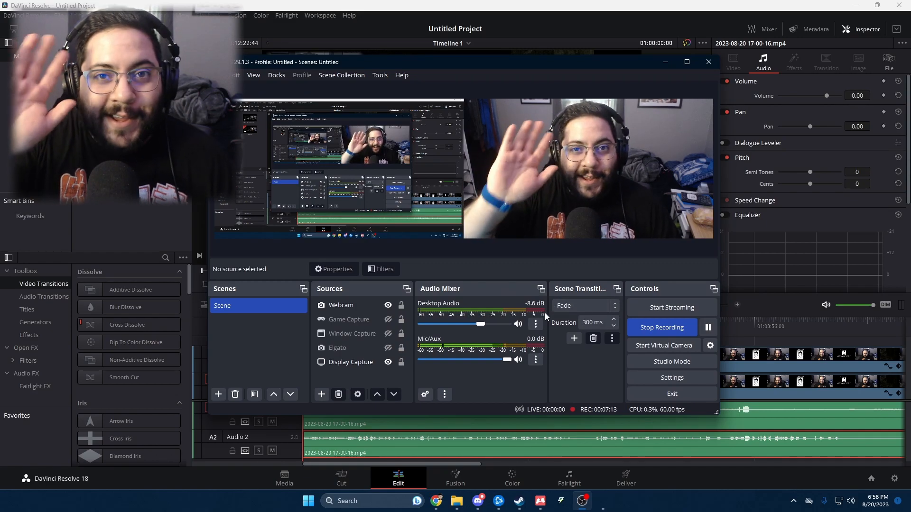
double_click(528, 63)
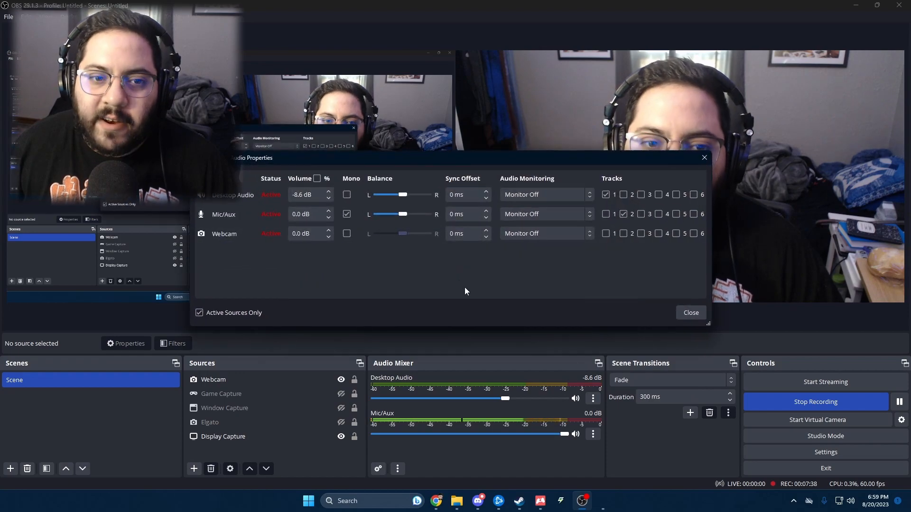
mouse_move(504, 160)
left_mouse_down()
mouse_move(501, 189)
mouse_move(486, 187)
mouse_move(506, 143)
left_mouse_up()
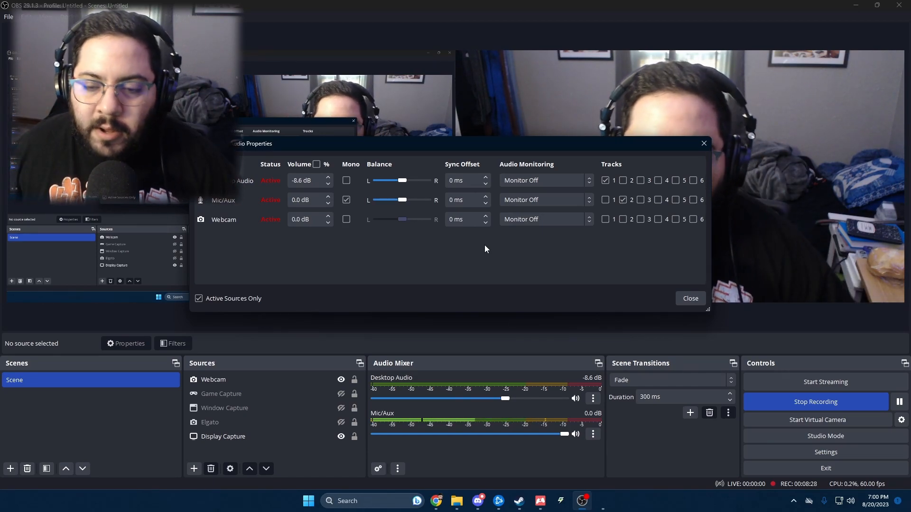
left_click(691, 298)
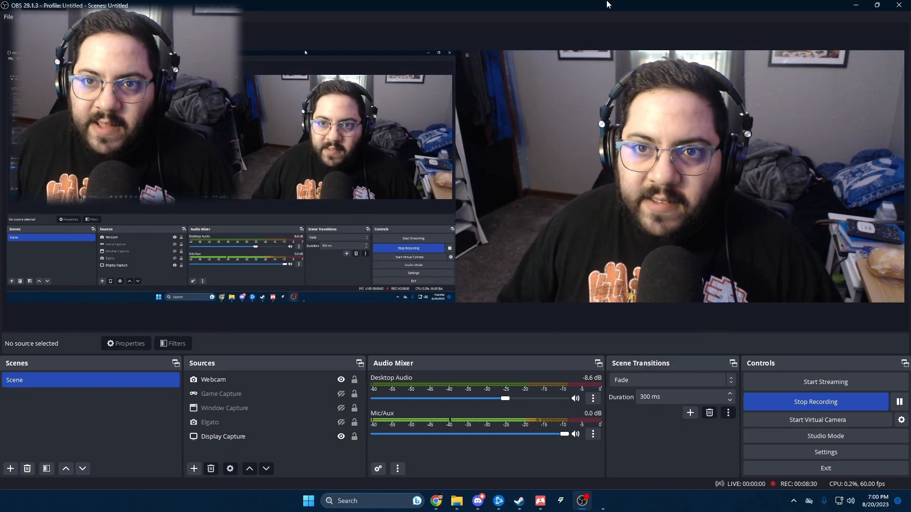
left_click_drag(719, 5, 718, 56)
left_click(229, 294)
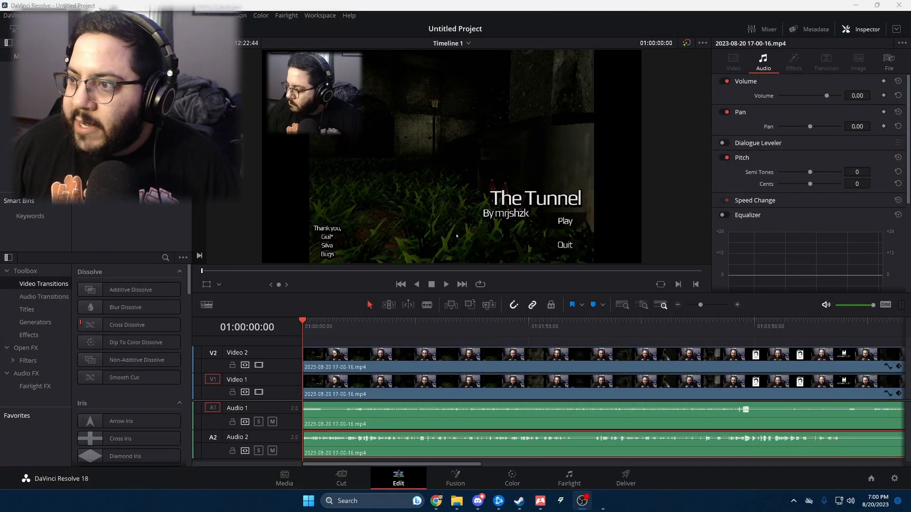
Set the volume of the Audio 2 clip to 10.
left_click(148, 203)
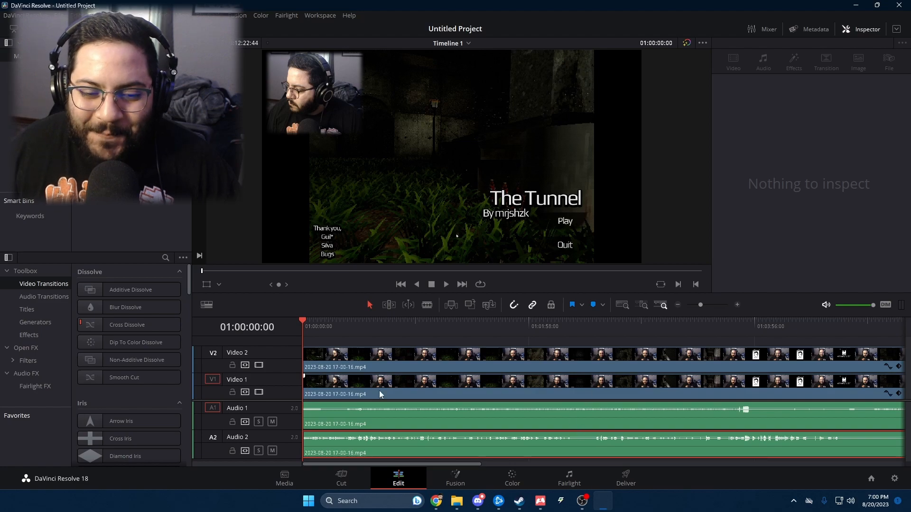
left_click(491, 444)
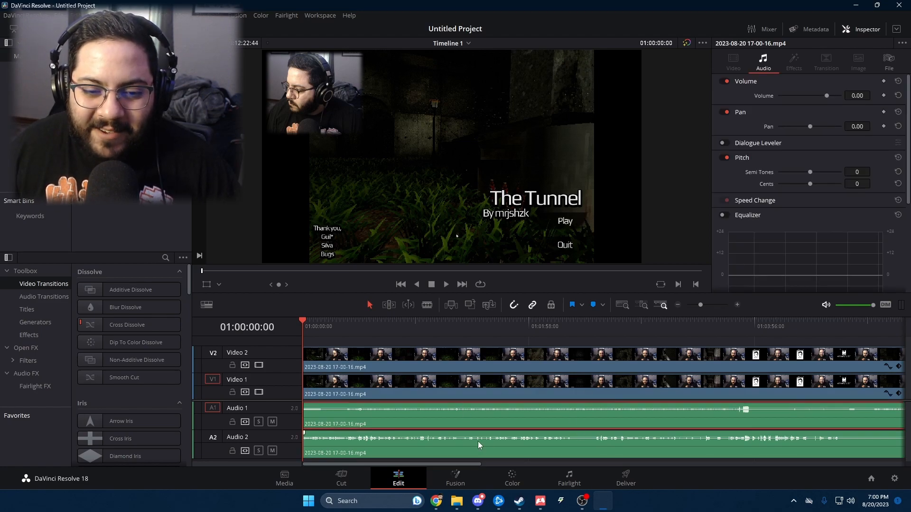
left_click(469, 415)
left_click(463, 440)
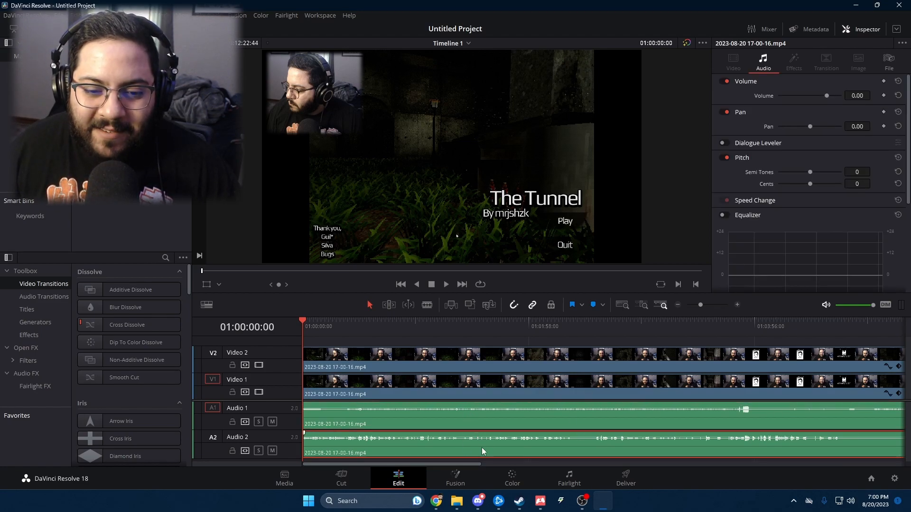
left_click(854, 95)
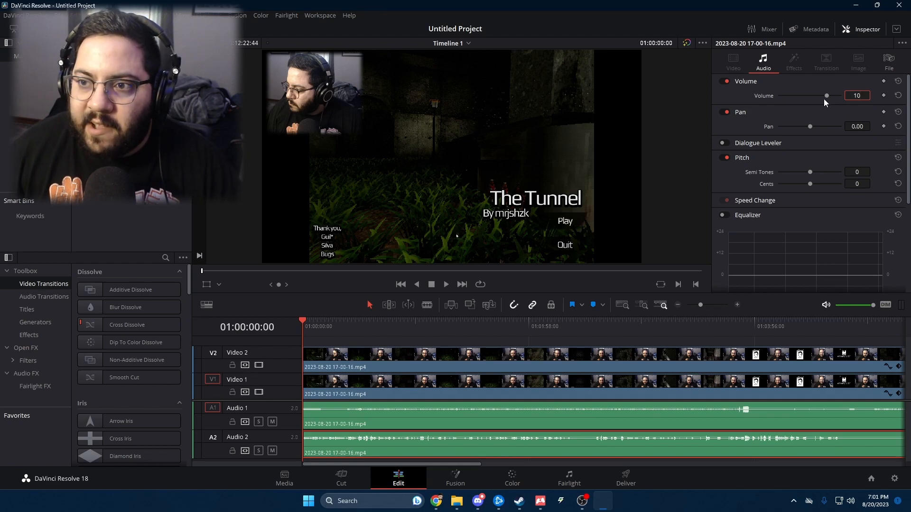
left_click(613, 343)
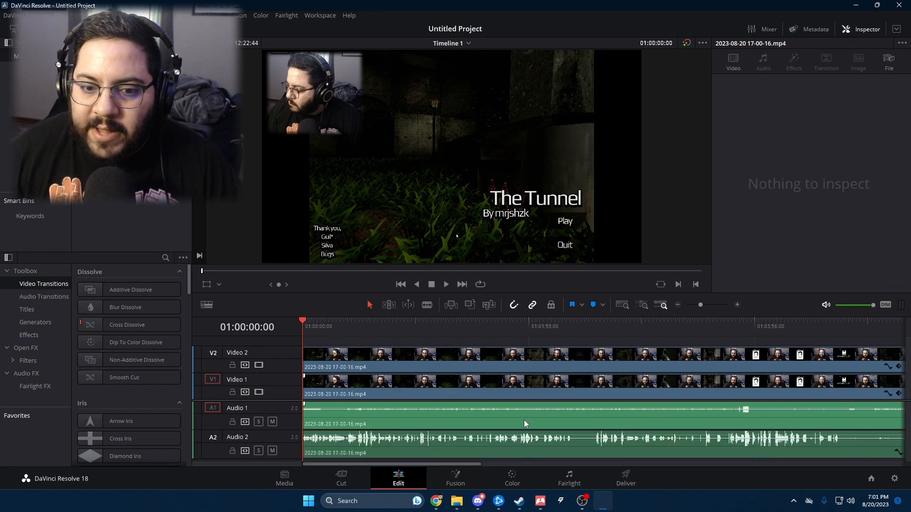
Check the volume settings of the Audio 2 and Audio 1 clips and play the timeline from the start.
left_click(519, 446)
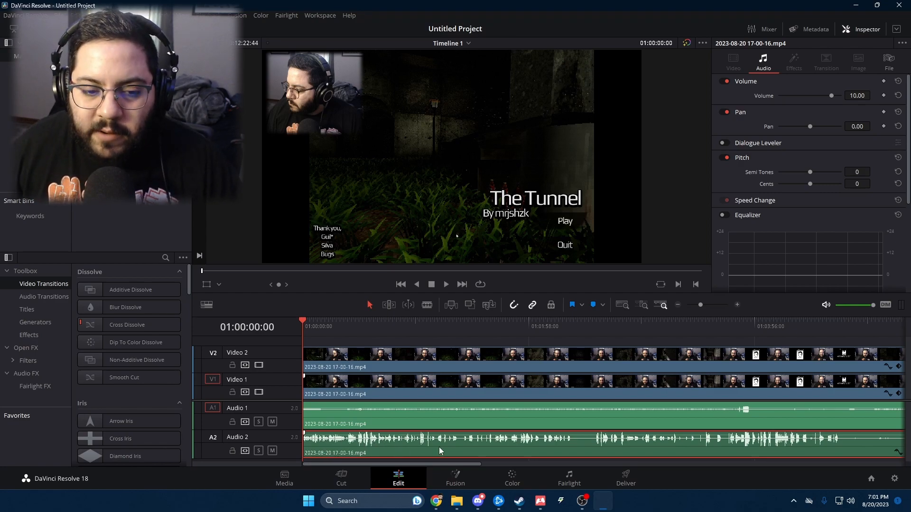
left_click(414, 420)
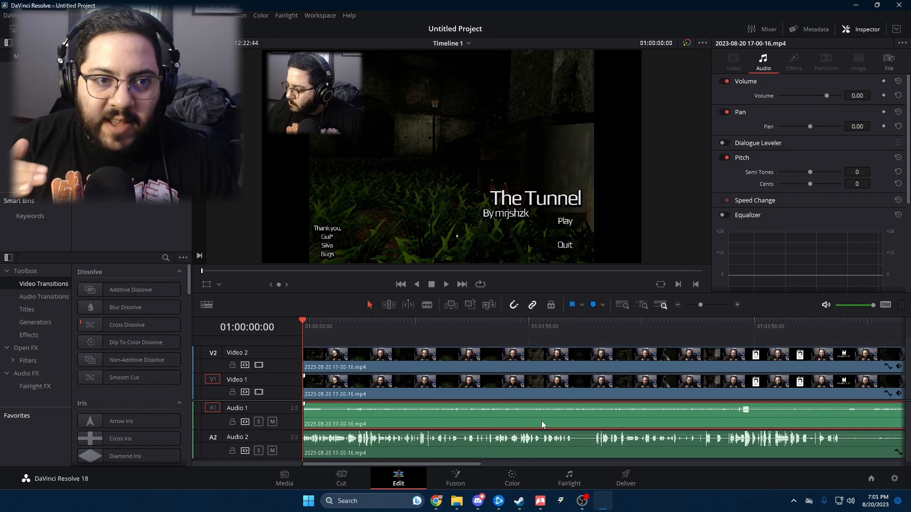
key("space")
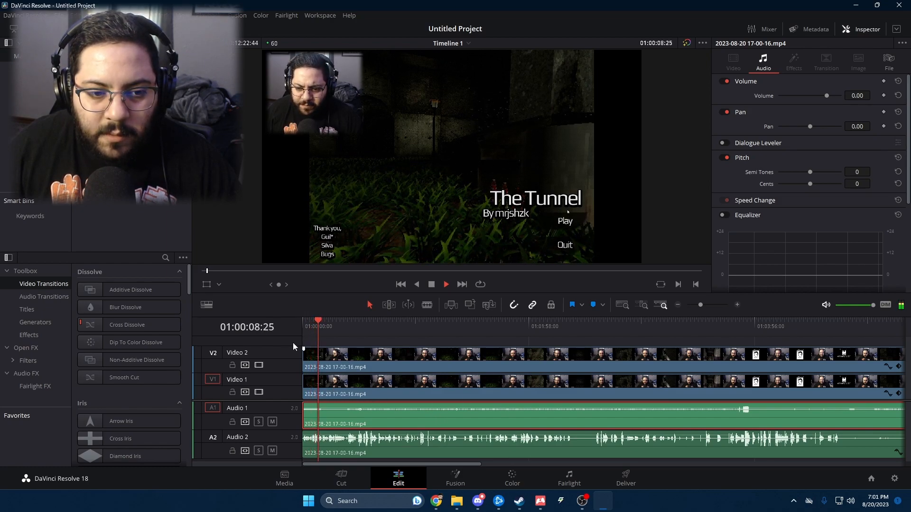
Try a short fade-in at the start of the Video 2 clip and undo it.
left_click_drag(305, 348, 300, 351)
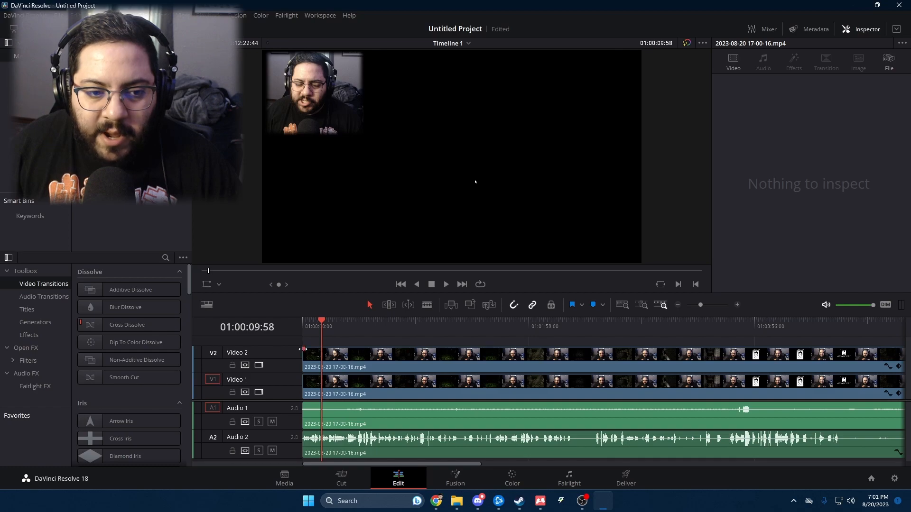
left_click_drag(303, 349, 312, 350)
left_click(304, 323)
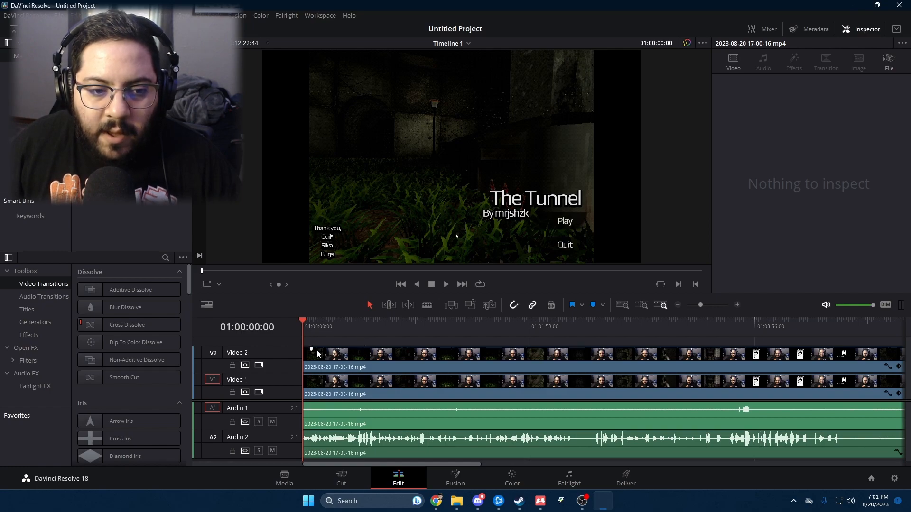
key("ctrl+z")
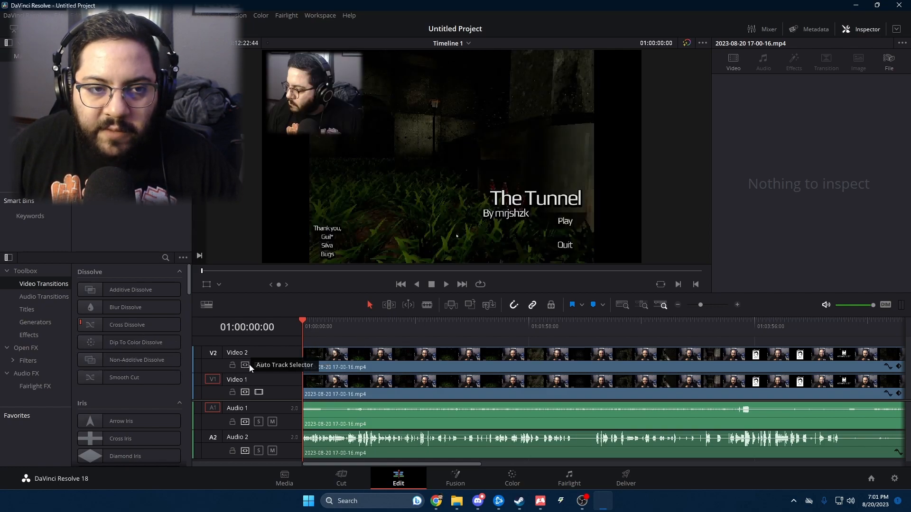
Add a short fade-in to the start of the Video 2 webcam clip and play the timeline to review it.
left_click_drag(304, 349, 312, 343)
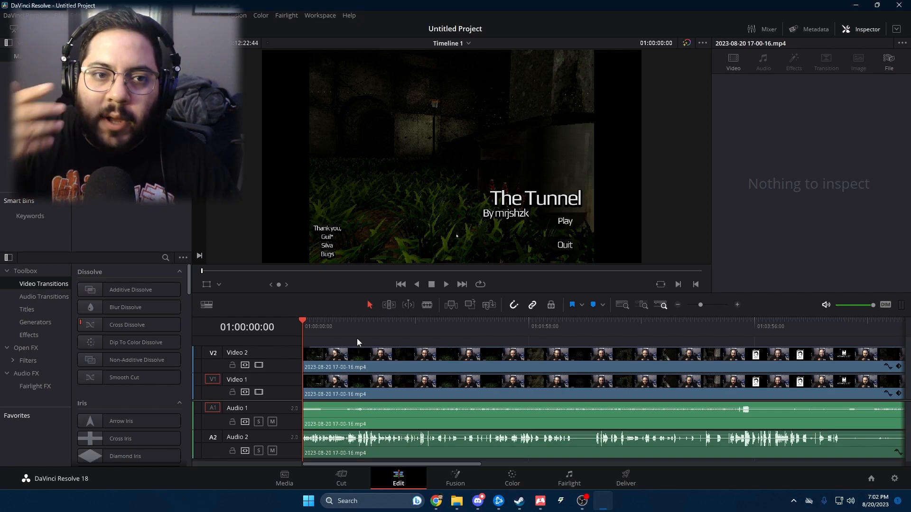
key("space")
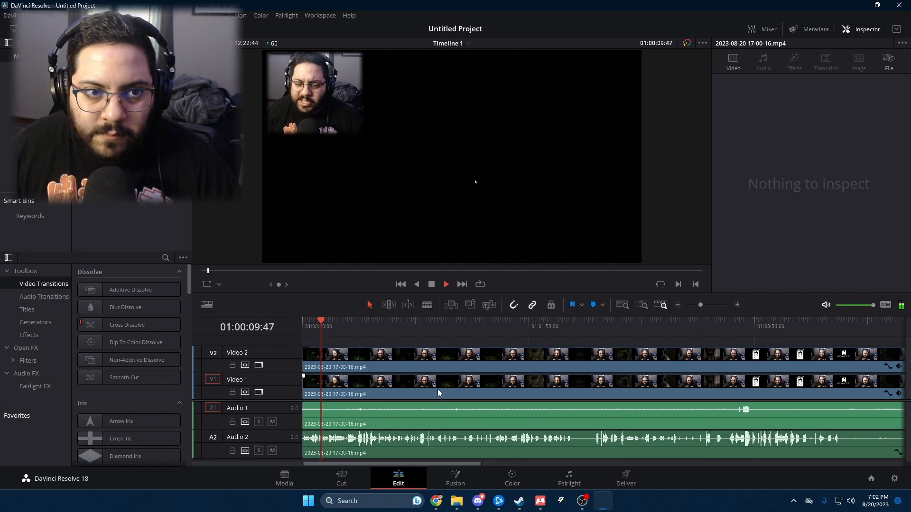
key("space")
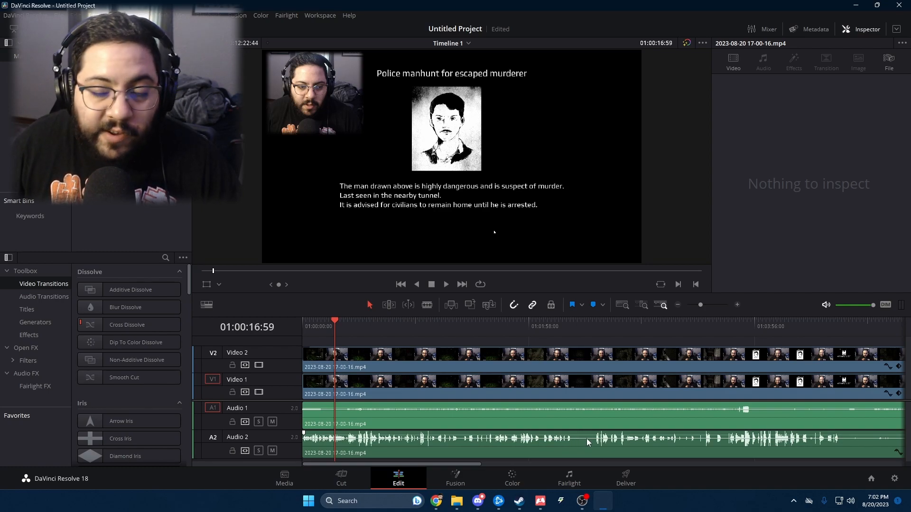
scroll(776, 442, "right", 6)
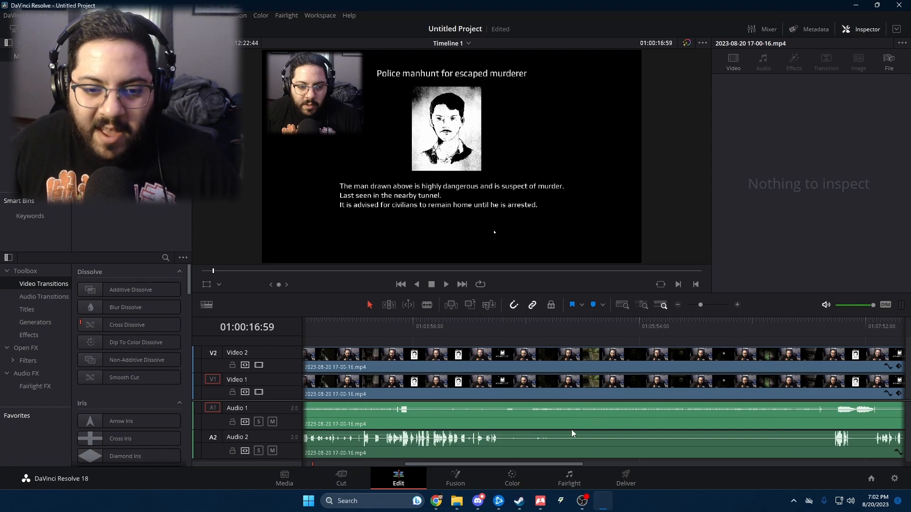
Scrub and play the footage around the "Your body was never found." screen to find where the commentary stops before the silent stretch.
scroll(571, 431, "left", 8)
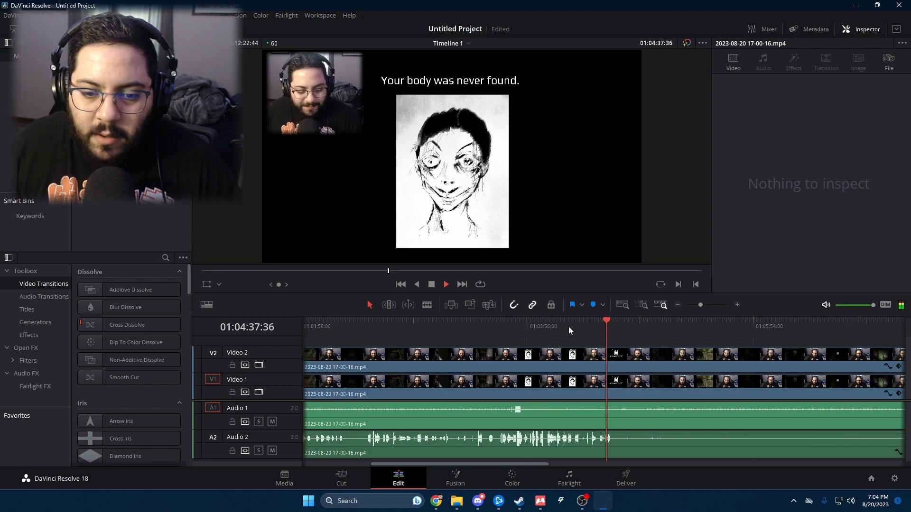
left_click(568, 326)
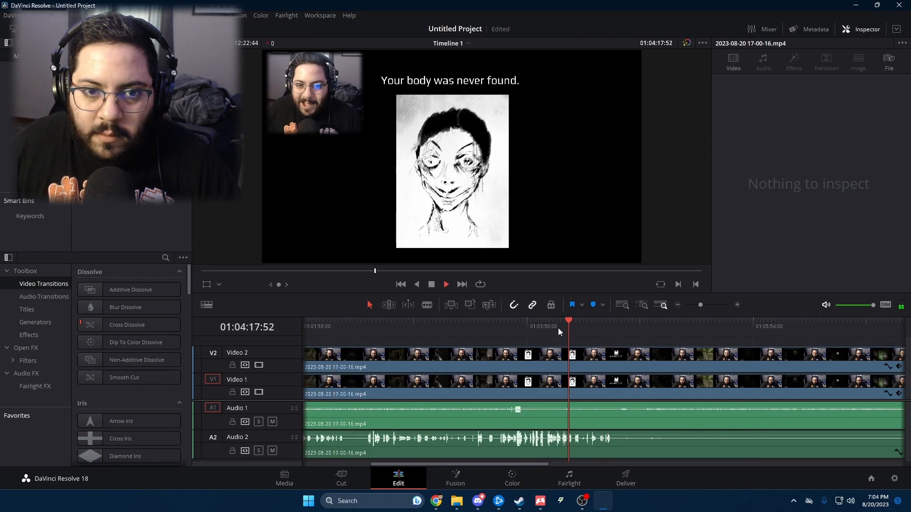
key("space")
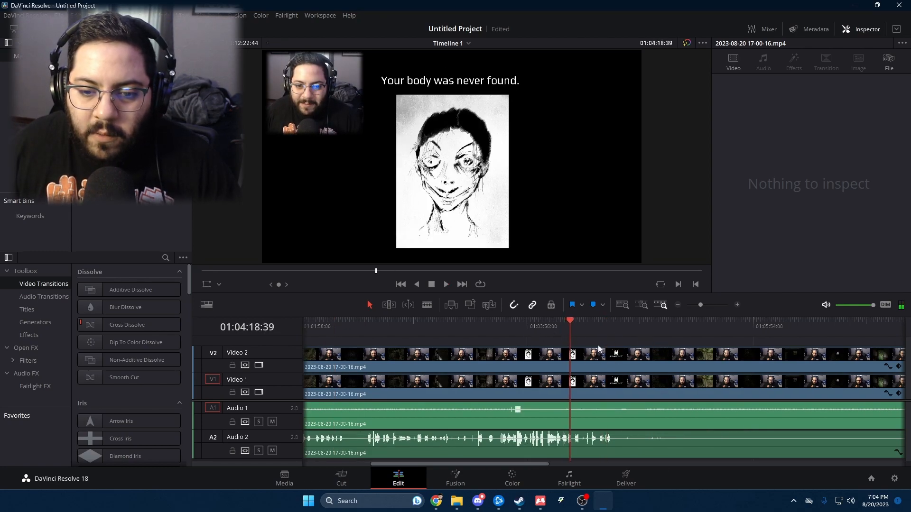
left_click(601, 324)
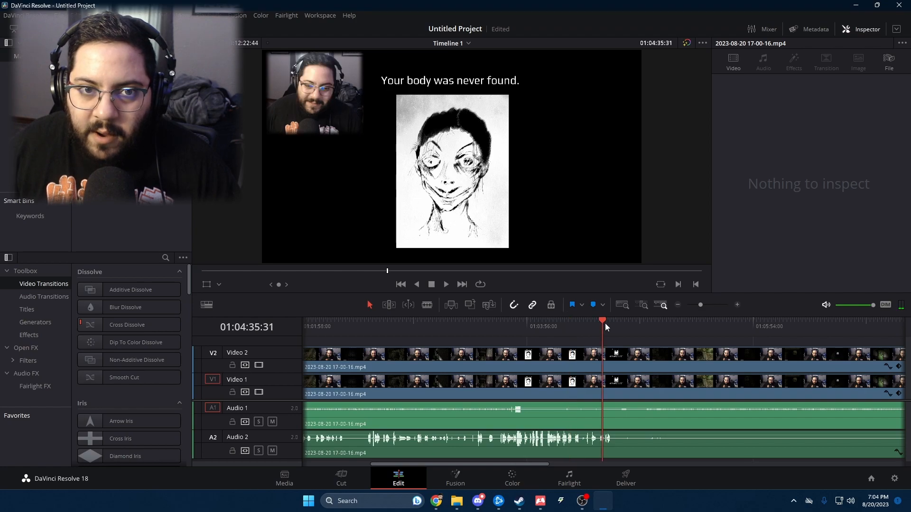
left_click(604, 323)
left_click(511, 323)
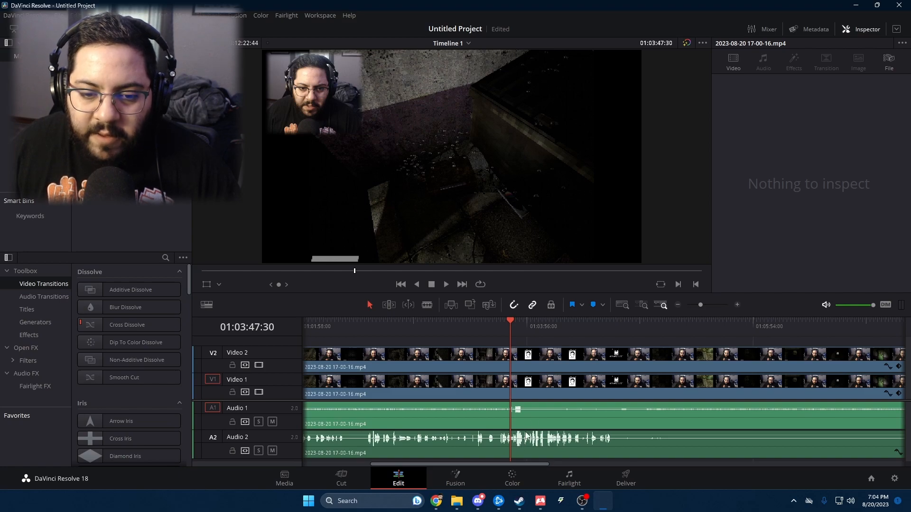
key("space")
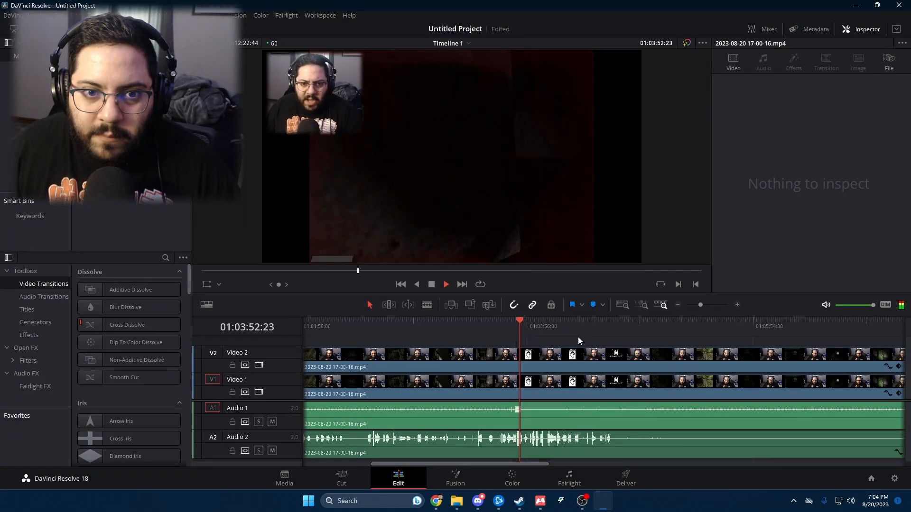
key("space")
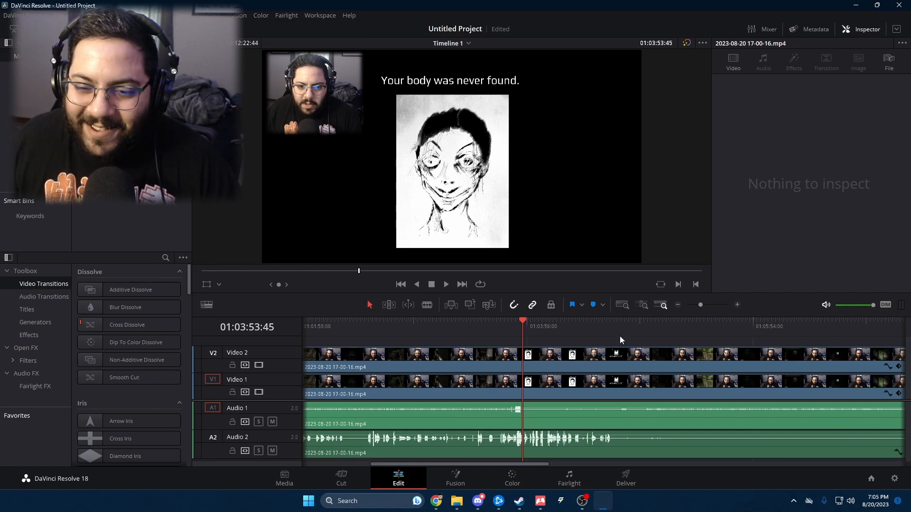
Split the clips on all video and audio tracks at 01:04:39:48, just after the commentary stops.
left_click(606, 323)
left_click_drag(619, 325, 604, 322)
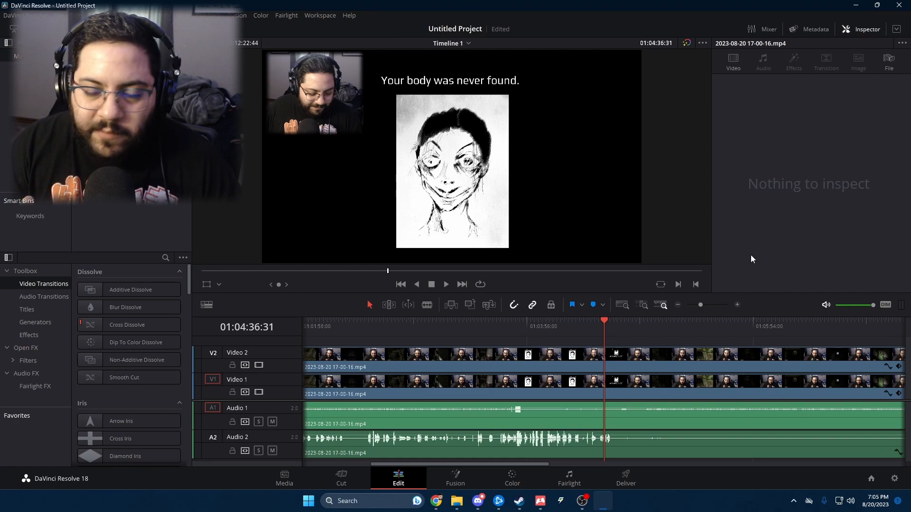
key("space")
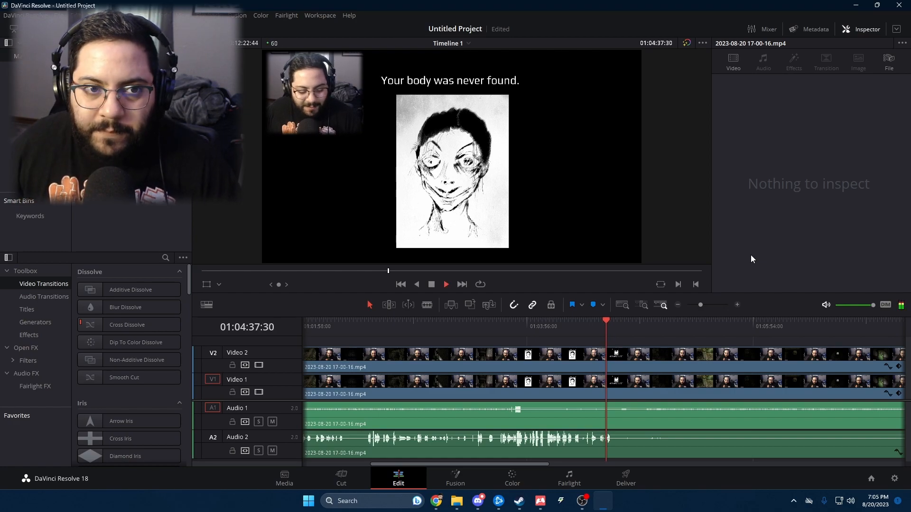
key("space")
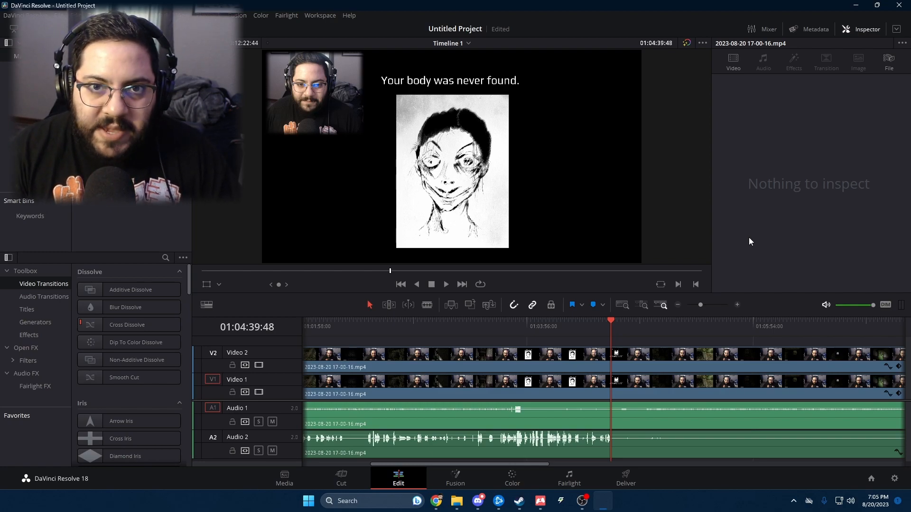
key("ctrl+b")
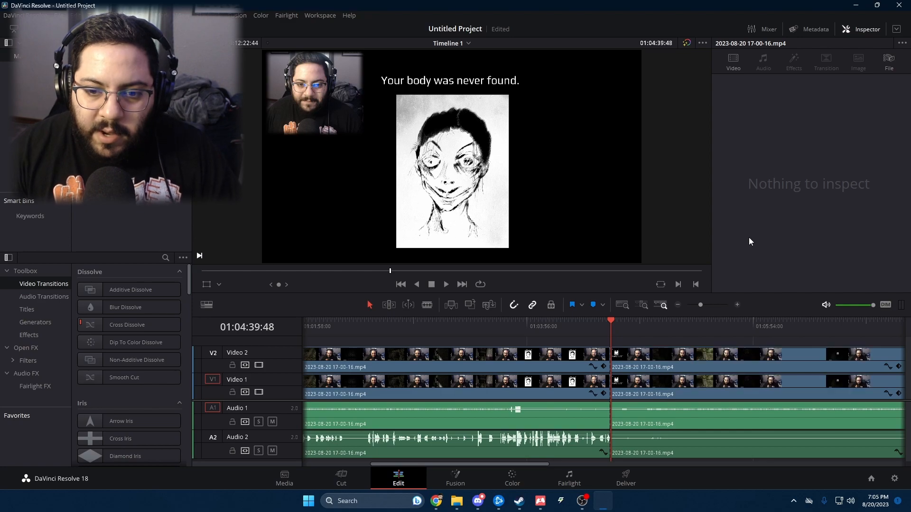
Find the end of the silent stretch and split the clips on all tracks at 01:07:27:15.
scroll(601, 354, "right", 5)
scroll(598, 351, "right", 1)
left_click(468, 324)
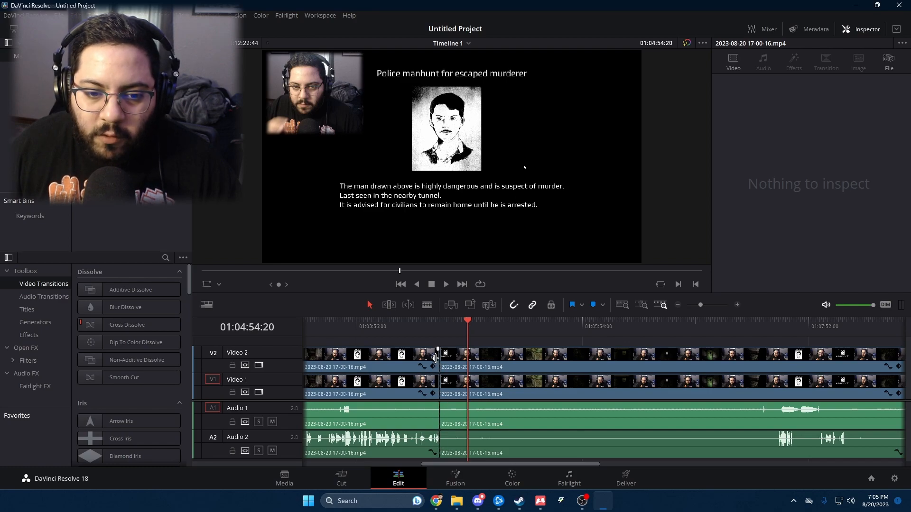
left_click(596, 325)
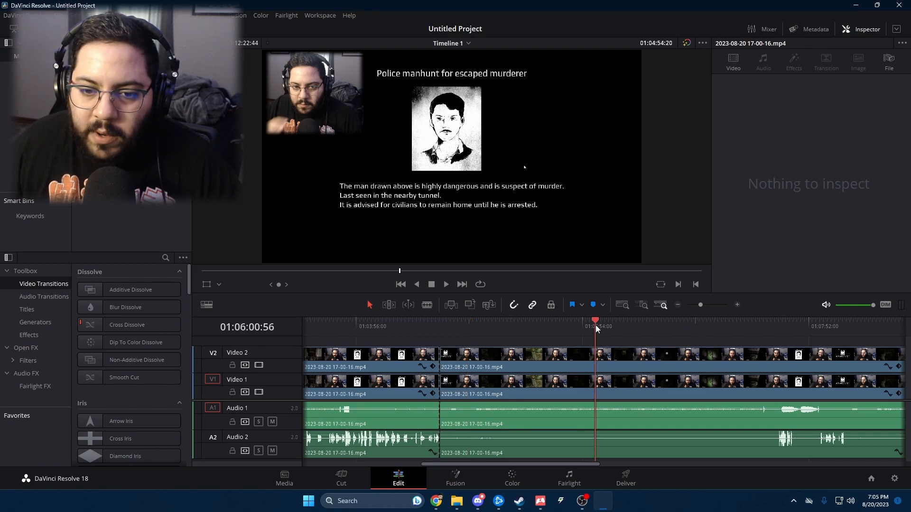
left_click(642, 327)
left_click(694, 327)
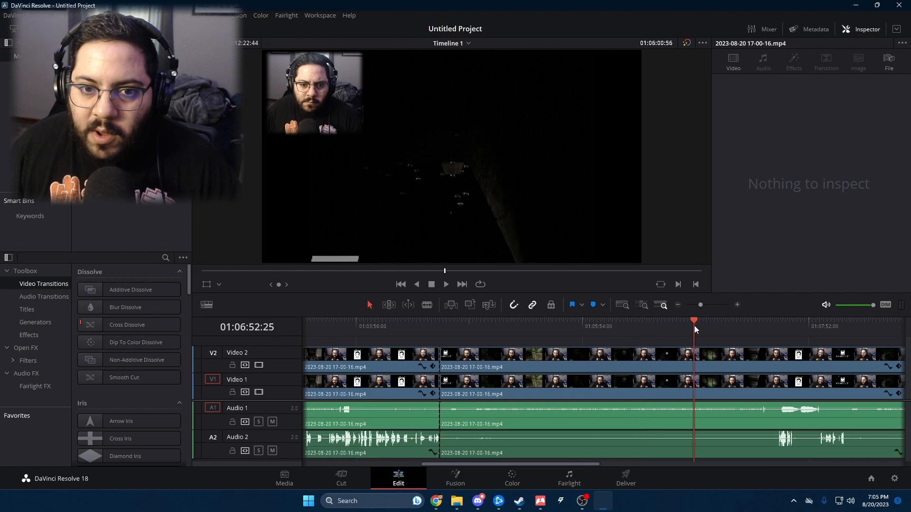
left_click(715, 326)
left_click(757, 324)
left_click(764, 323)
left_click(772, 325)
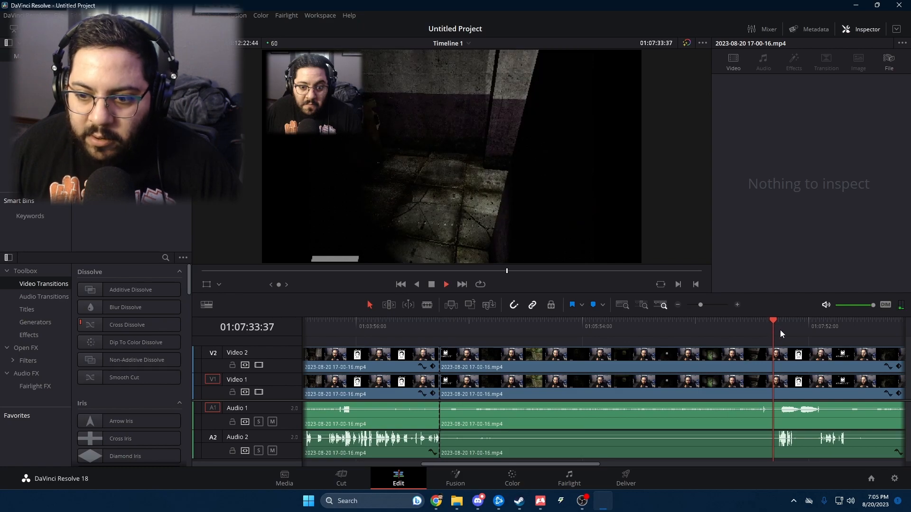
left_click(760, 327)
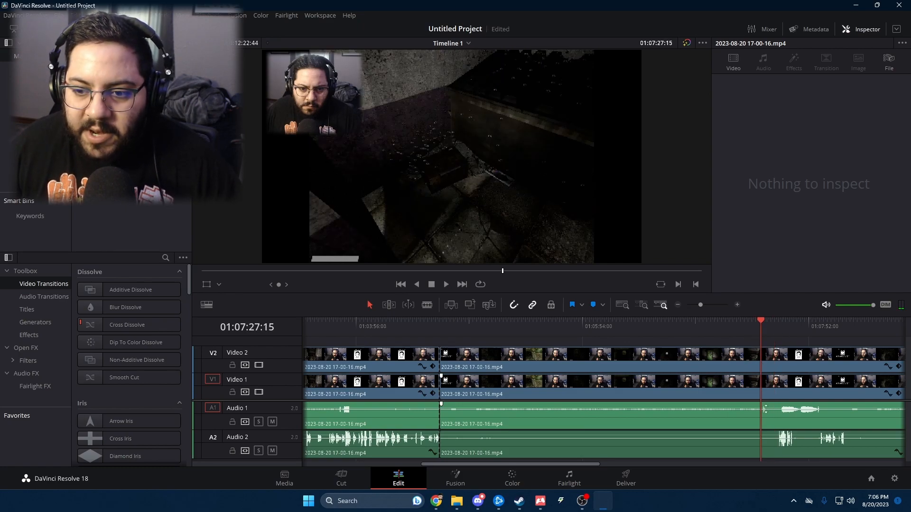
key("ctrl+b")
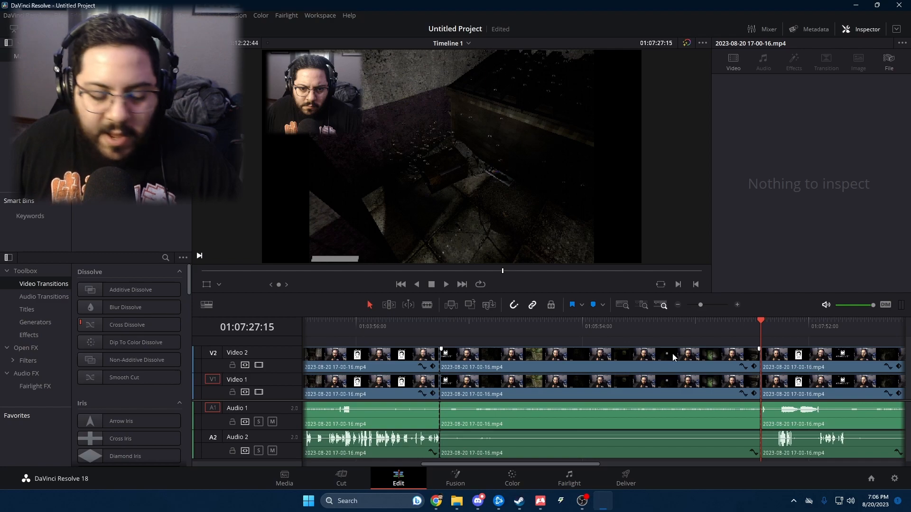
Select the section between the two cuts on all tracks and ripple delete it so the gap closes.
left_click(721, 356)
left_click(593, 326)
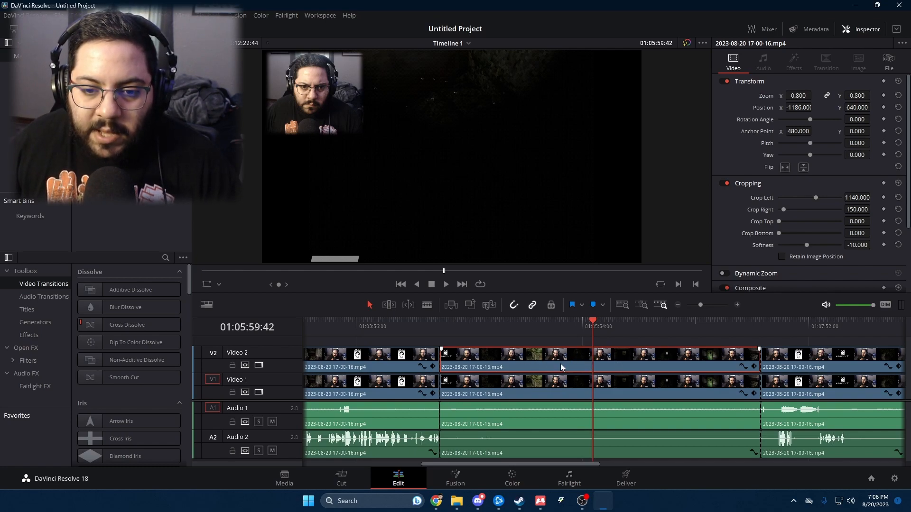
left_click(556, 448, "shift")
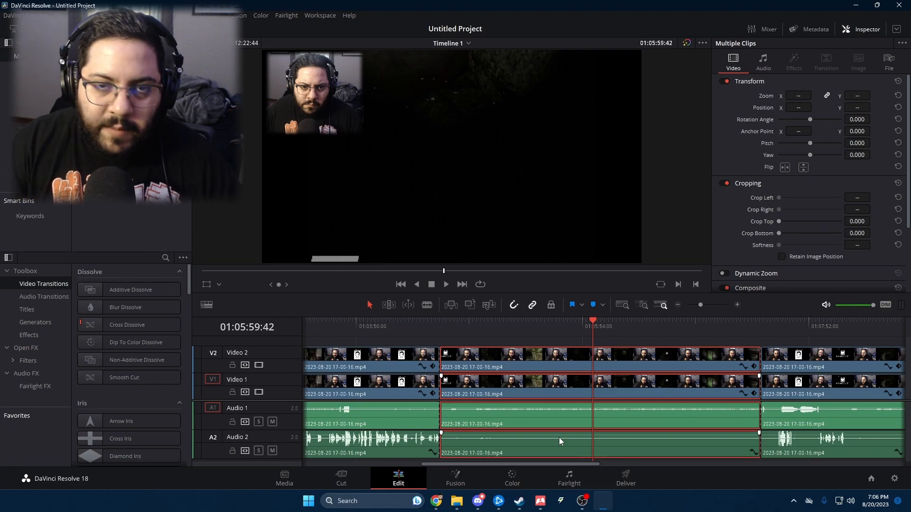
key("ctrl+z")
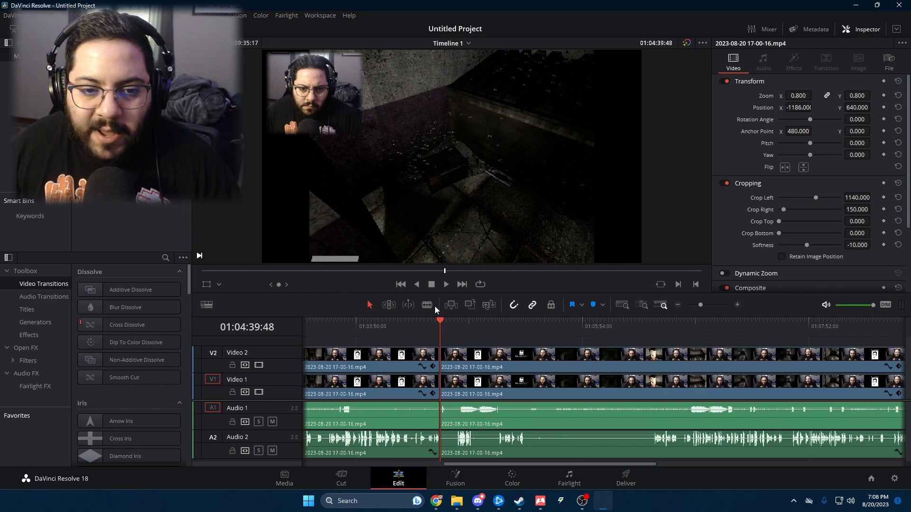
Play the timeline across the join at 01:04:39:48 to review the cut.
left_click(429, 320)
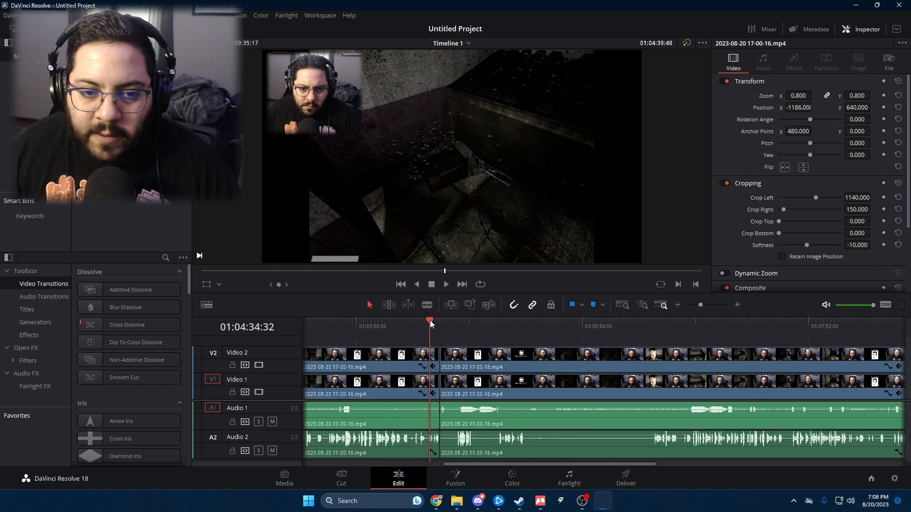
left_click(424, 321)
key("space")
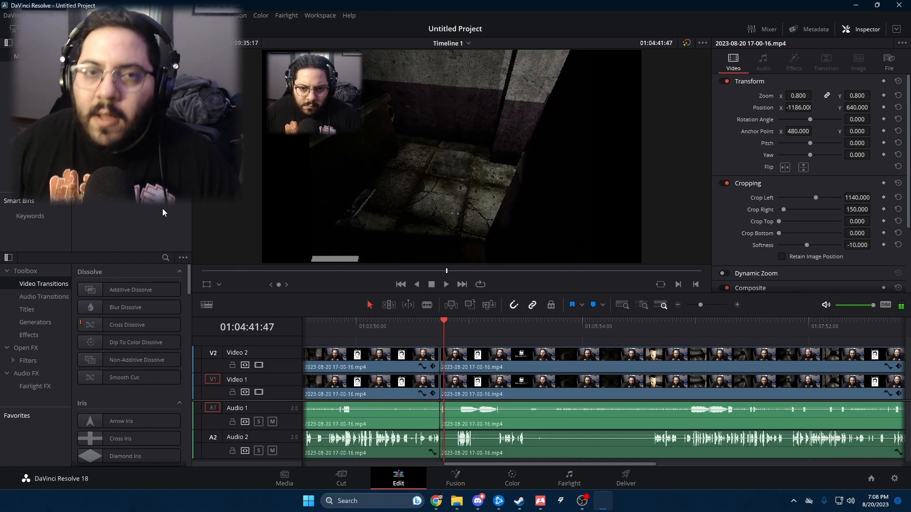
key("space")
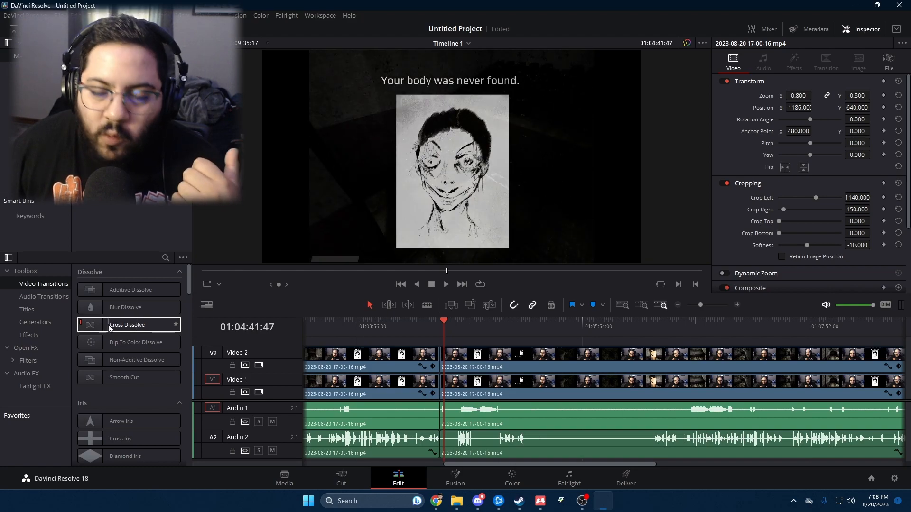
Try to place a Cross Dissolve on the Video 2 cut at 01:04:39:48.
mouse_move(110, 327)
left_mouse_down()
mouse_move(480, 355)
mouse_move(87, 294)
mouse_move(94, 325)
left_mouse_up()
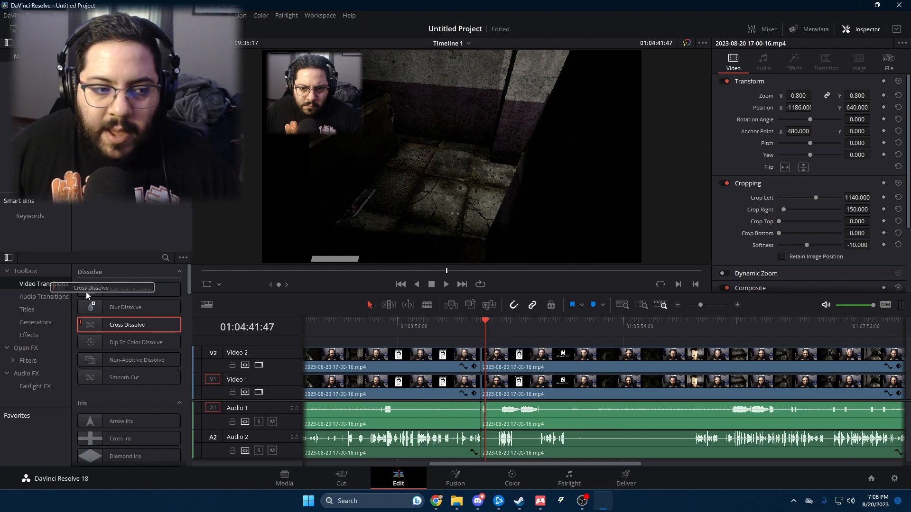
scroll(652, 368, "left", 3)
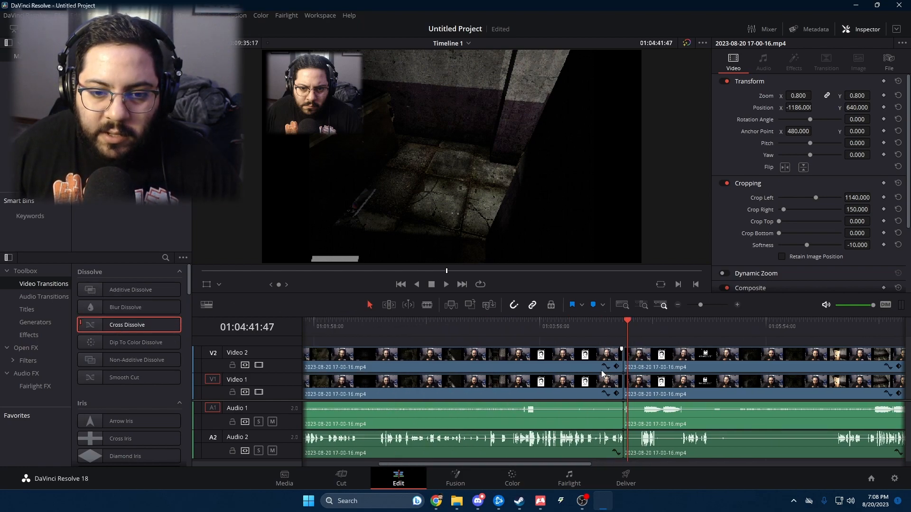
scroll(641, 363, "up", 2)
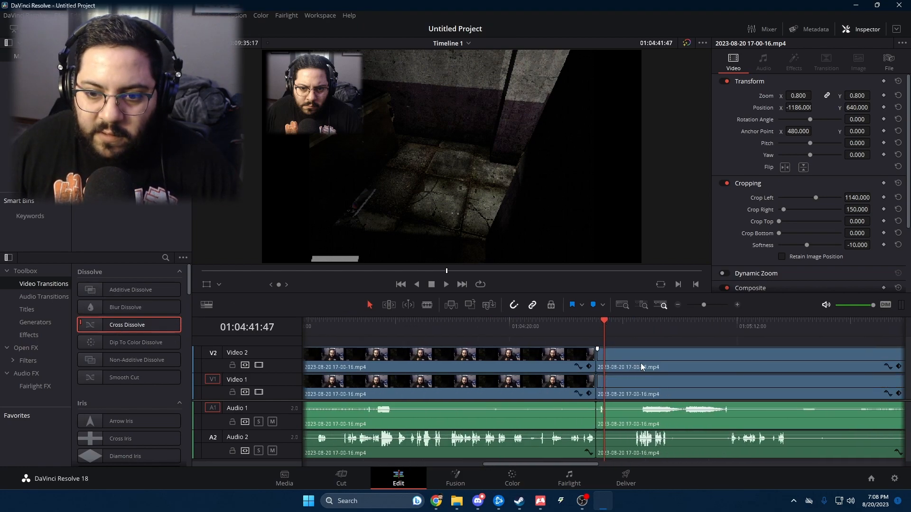
scroll(627, 362, "up", 2)
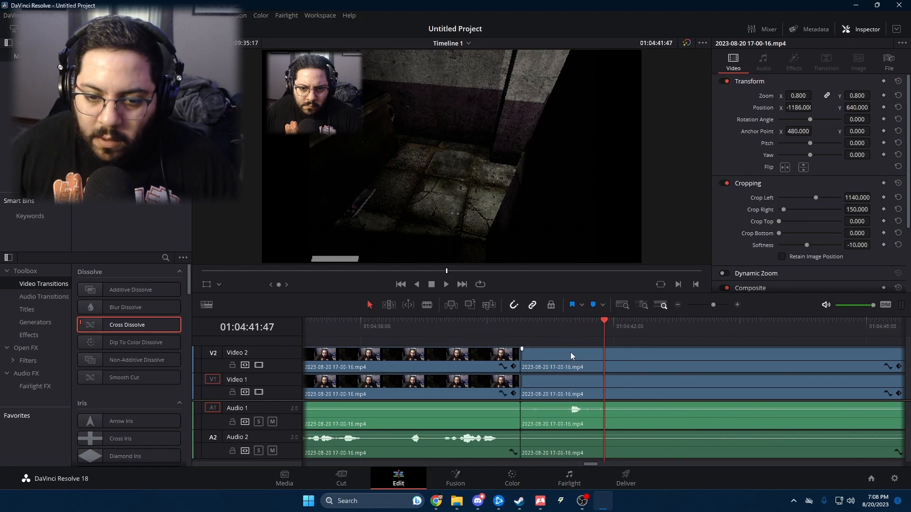
scroll(570, 352, "up", 1)
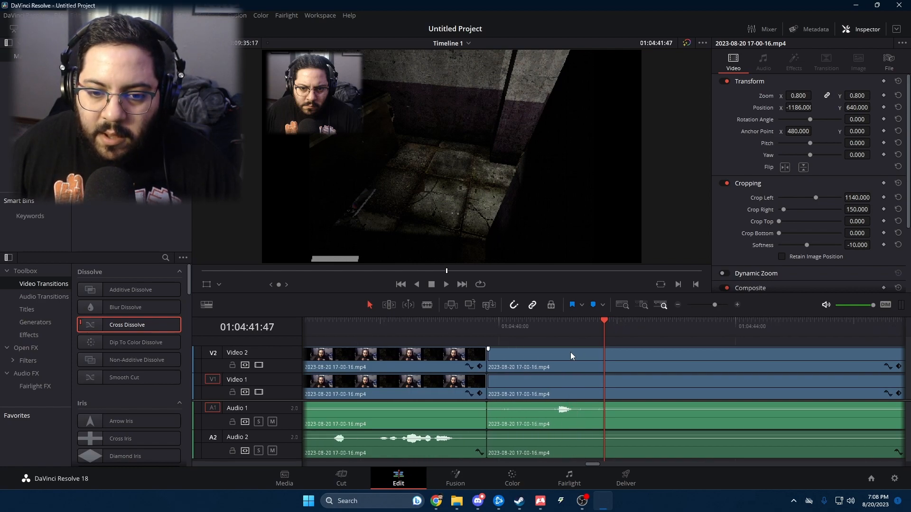
scroll(570, 352, "down", 1)
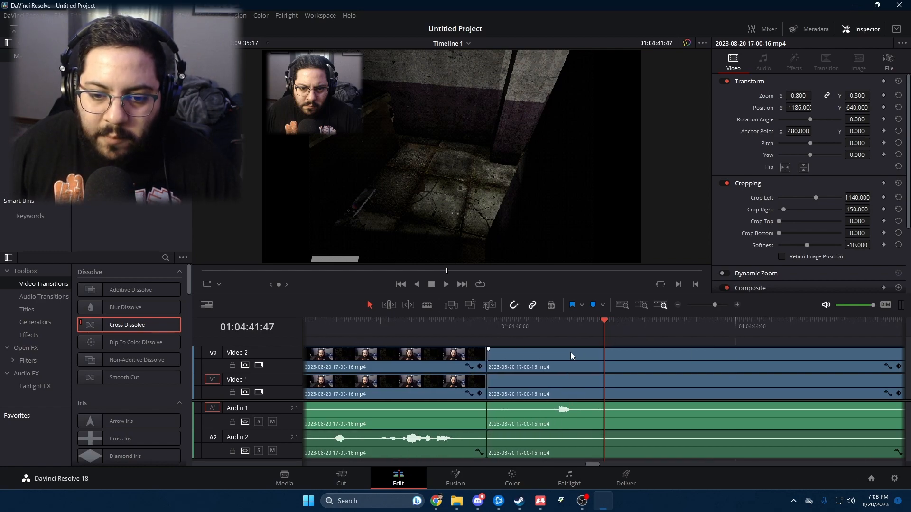
scroll(570, 352, "up", 1)
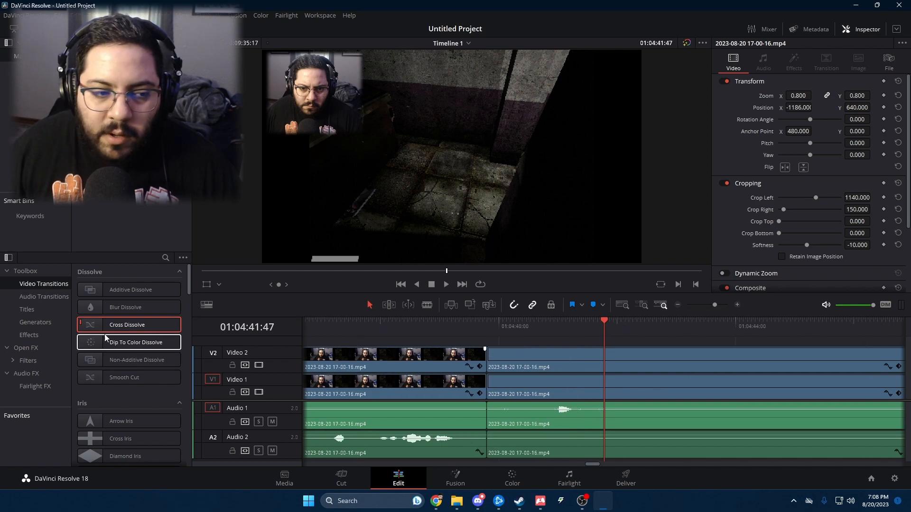
left_click_drag(115, 321, 143, 328)
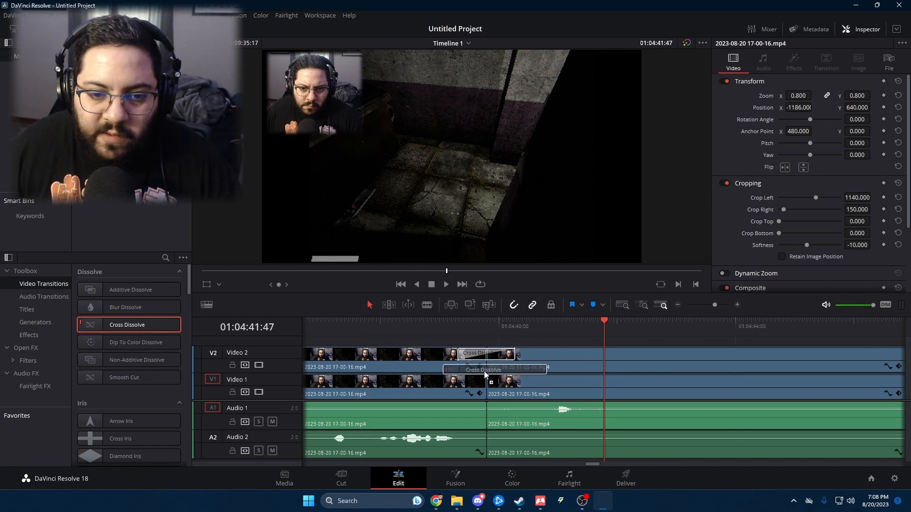
scroll(597, 372, "down", 5)
scroll(585, 379, "down", 3)
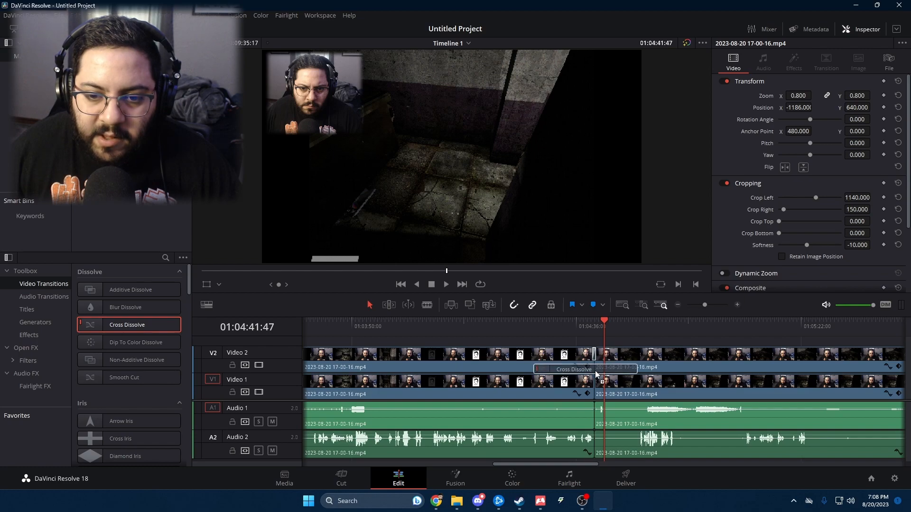
Add a Cross Dissolve centred on the cut on Video 1 and Video 2 and play through the transition.
scroll(610, 369, "up", 2)
scroll(609, 369, "up", 3)
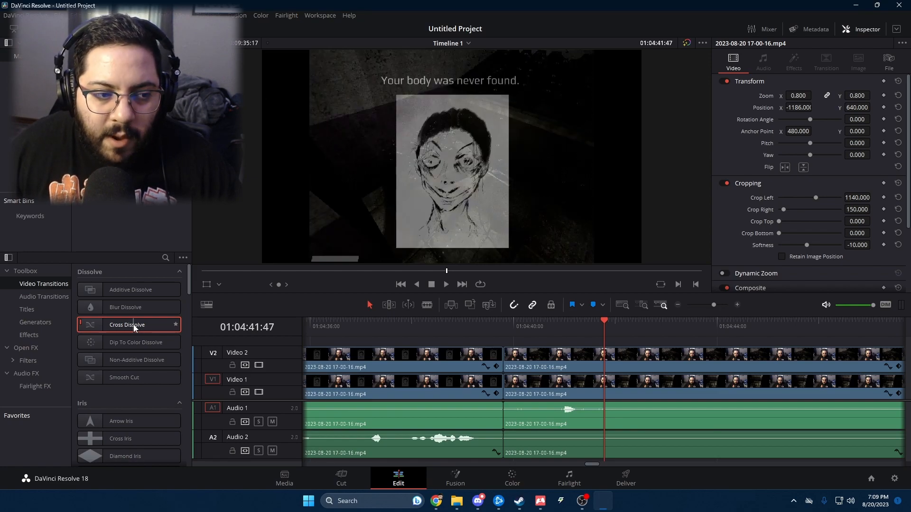
left_click_drag(135, 328, 538, 385)
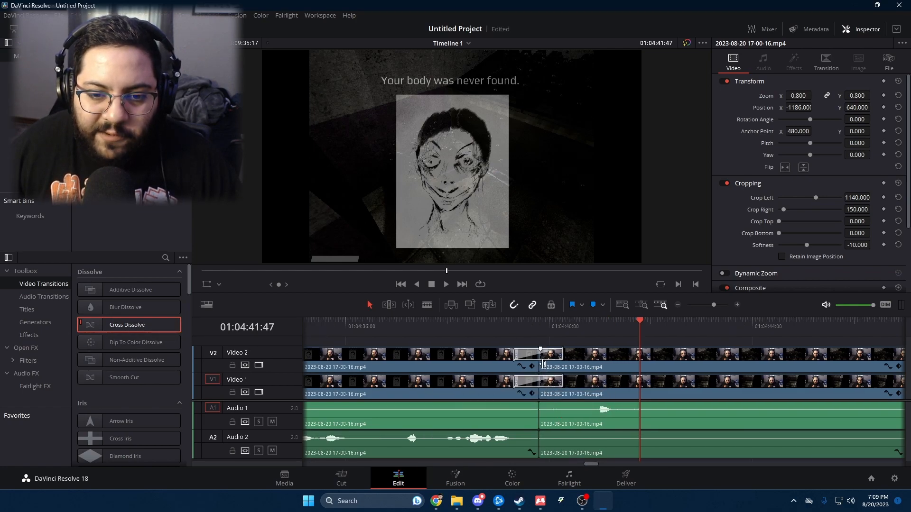
left_click(445, 326)
key("space")
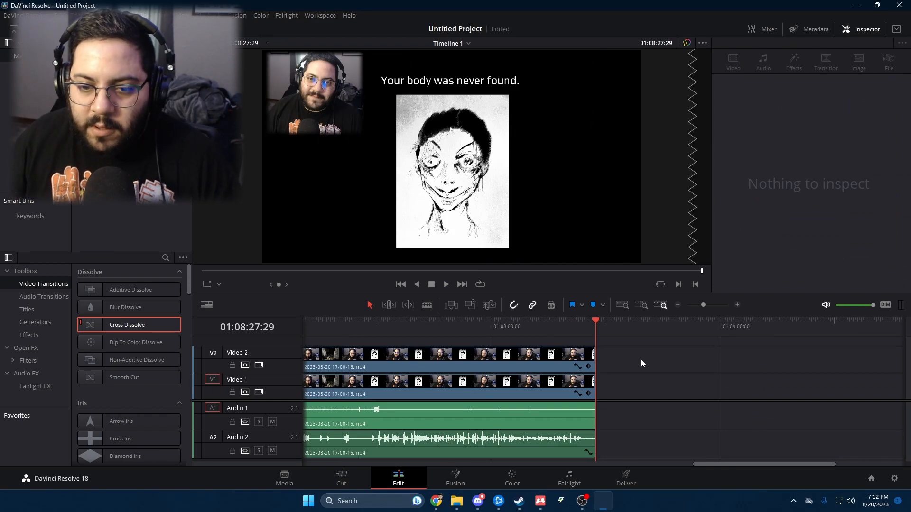
Play the ending from 01:08:25:37, split all tracks at 01:08:26:35 and delete the leftover tail on every track.
scroll(640, 361, "up", 3)
scroll(619, 376, "up", 1)
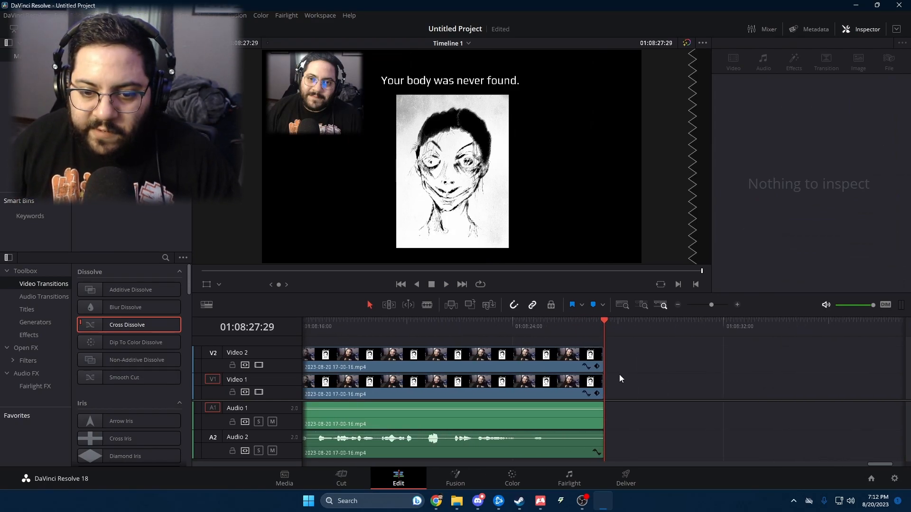
mouse_move(553, 323)
left_mouse_down()
mouse_move(531, 327)
mouse_move(581, 323)
mouse_move(555, 323)
left_mouse_up()
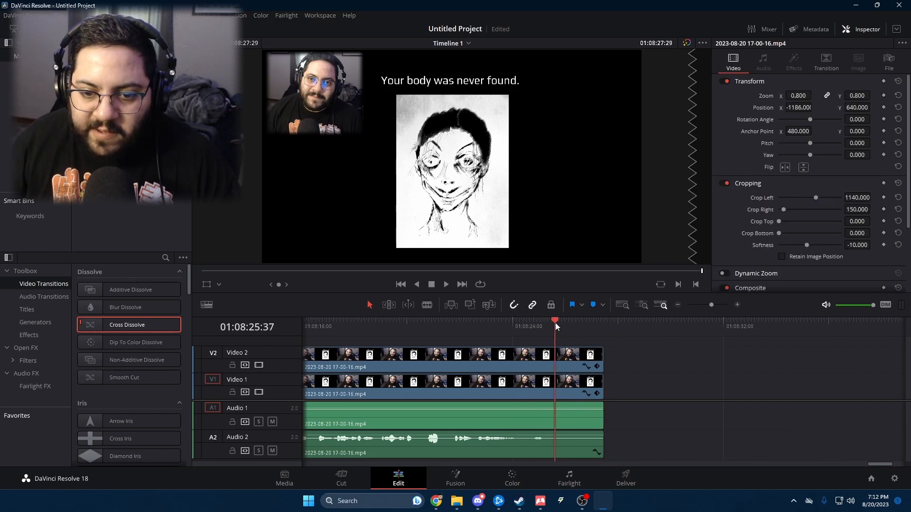
left_click(429, 318)
key("space")
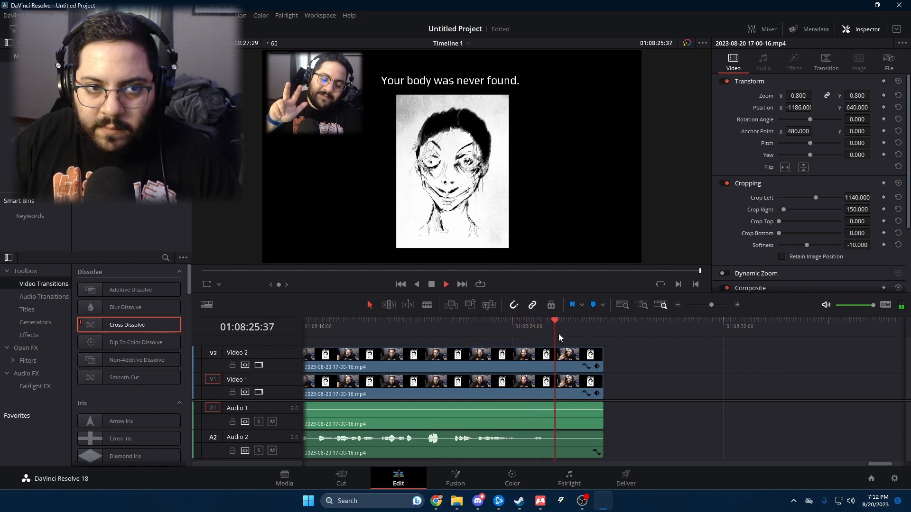
key("space")
key("ctrl+b")
left_click(593, 361)
left_click(593, 448, "ctrl")
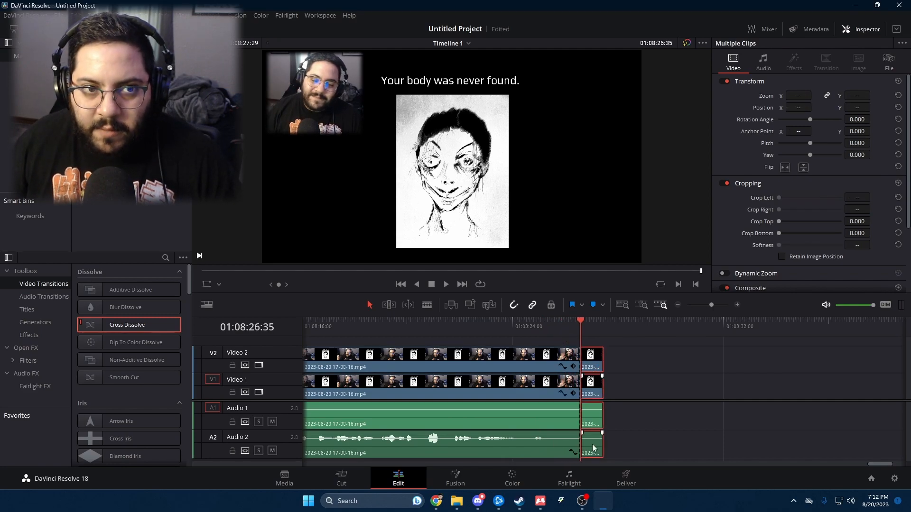
key("Delete")
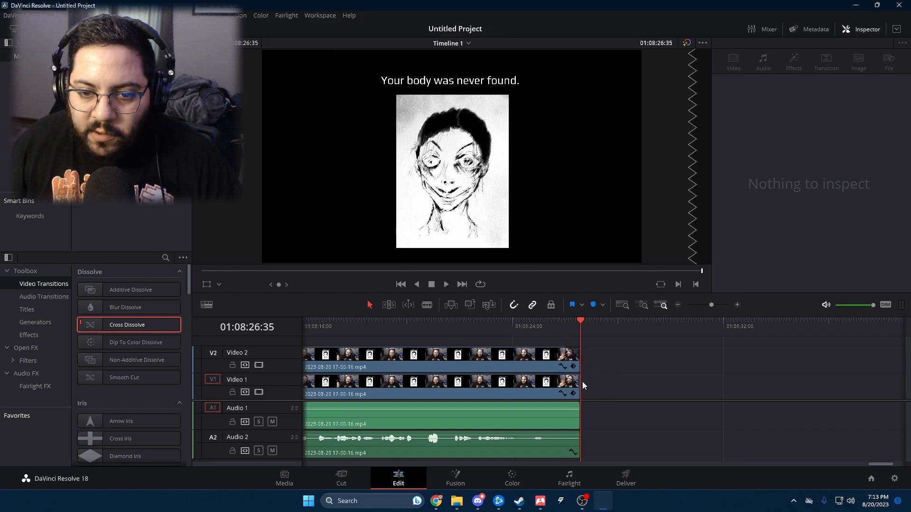
Add a short fade-out to the end of the Audio 1 clip and play the ending from 01:08:23:29.
mouse_move(575, 377)
left_mouse_down()
mouse_move(549, 376)
mouse_move(576, 377)
left_mouse_up()
left_click_drag(517, 323, 499, 323)
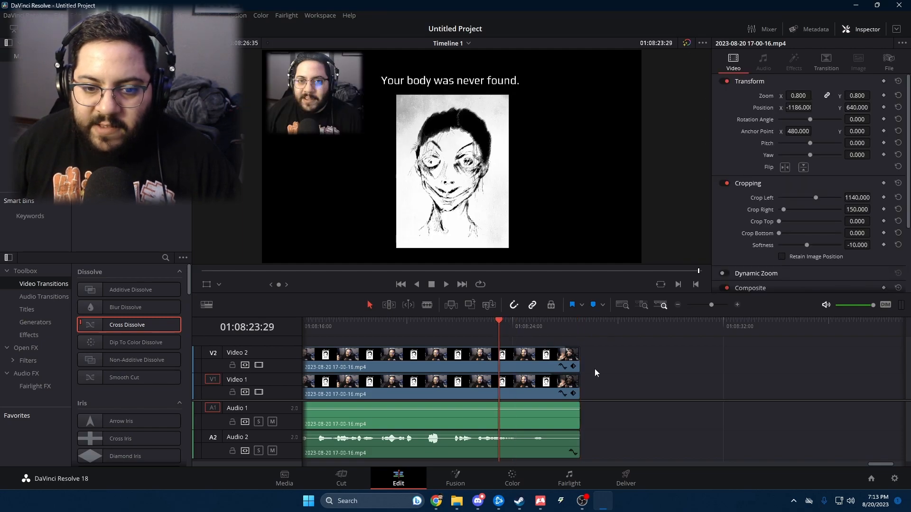
left_click_drag(578, 405, 563, 404)
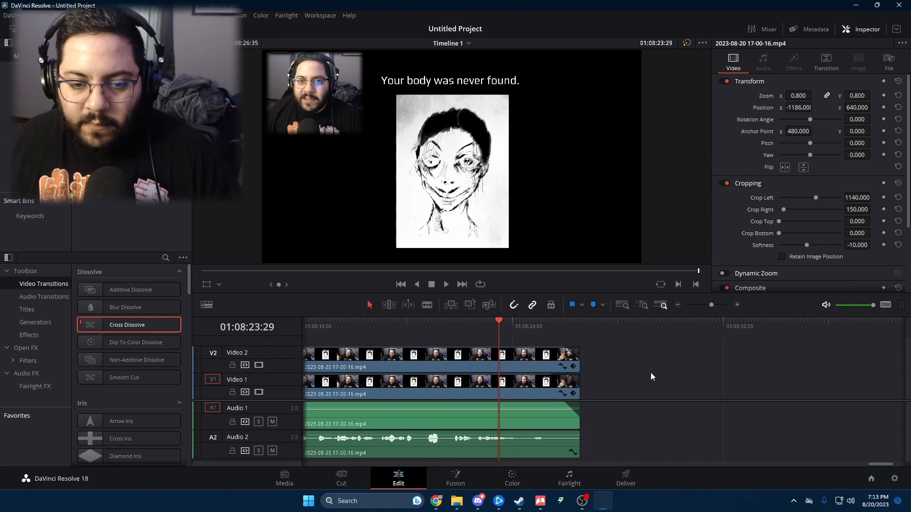
key("space")
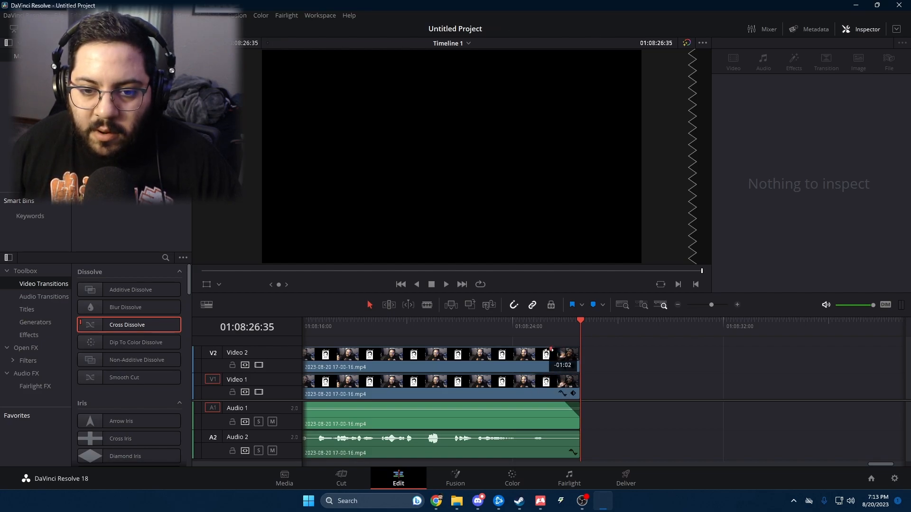
Adjust the closing fade on Video 2, lengthen the Audio 1 fade-out to about one second and replay the ending.
left_click_drag(551, 349, 575, 356)
left_click_drag(562, 403, 549, 404)
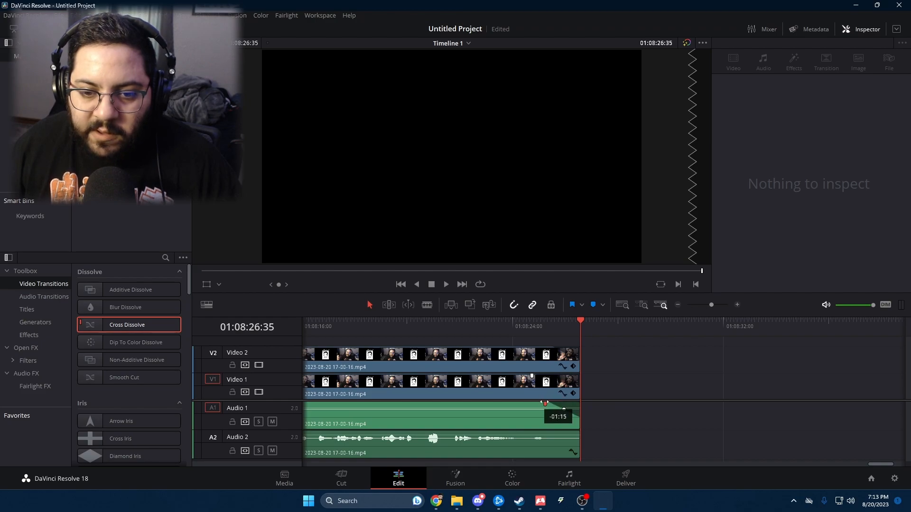
left_click(495, 321)
key("space")
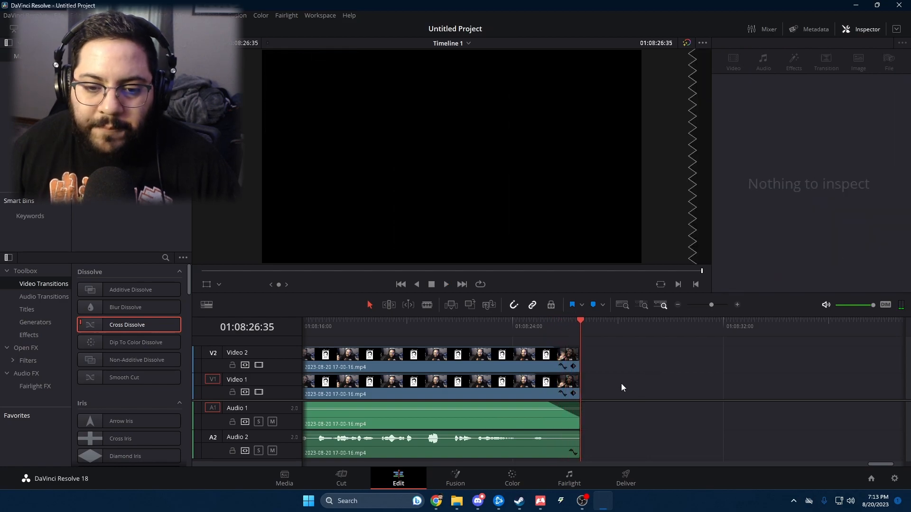
Show the whole edited timeline and check its start at 01:00:00:00 and its end at 01:08:26:35.
scroll(621, 383, "down", 5)
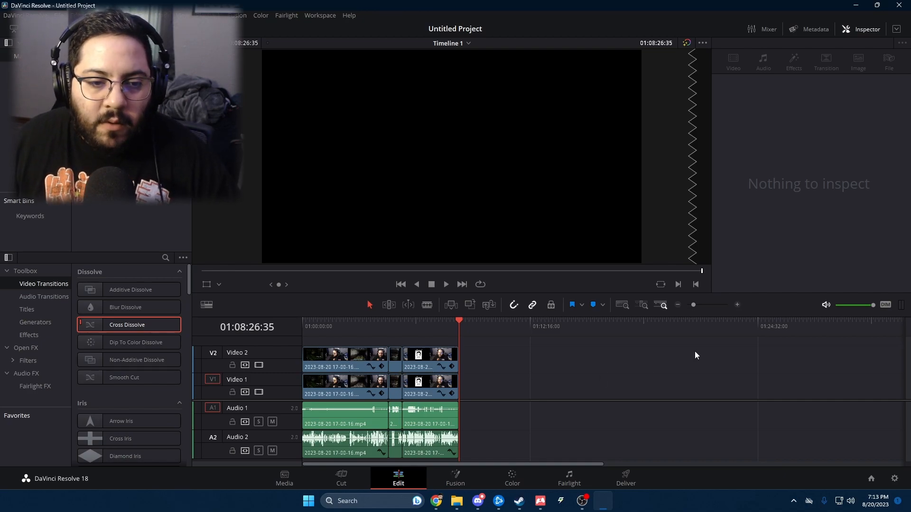
scroll(617, 370, "up", 5)
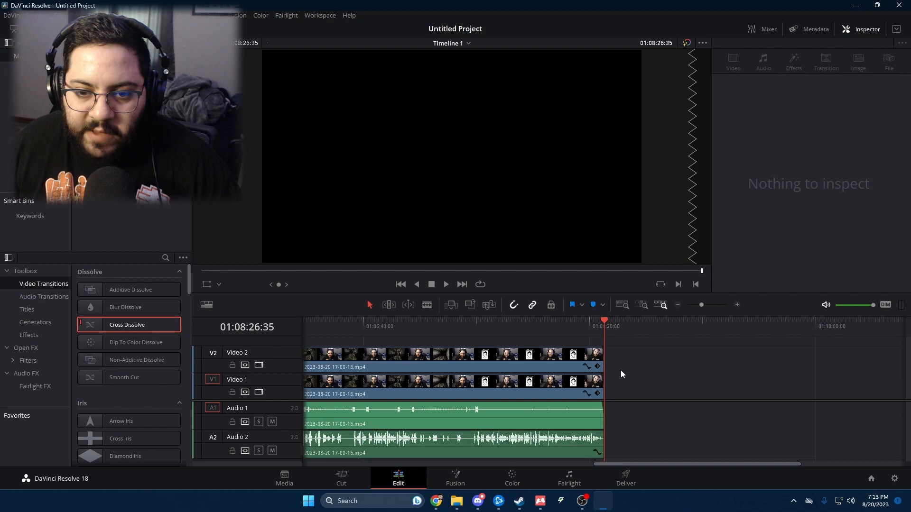
scroll(624, 380, "down", 8)
scroll(625, 380, "up", 6)
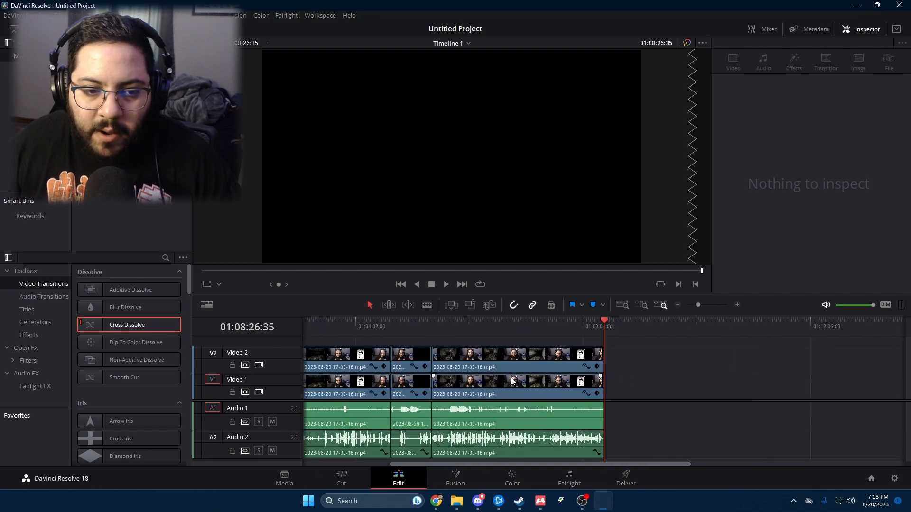
scroll(509, 383, "left", 10)
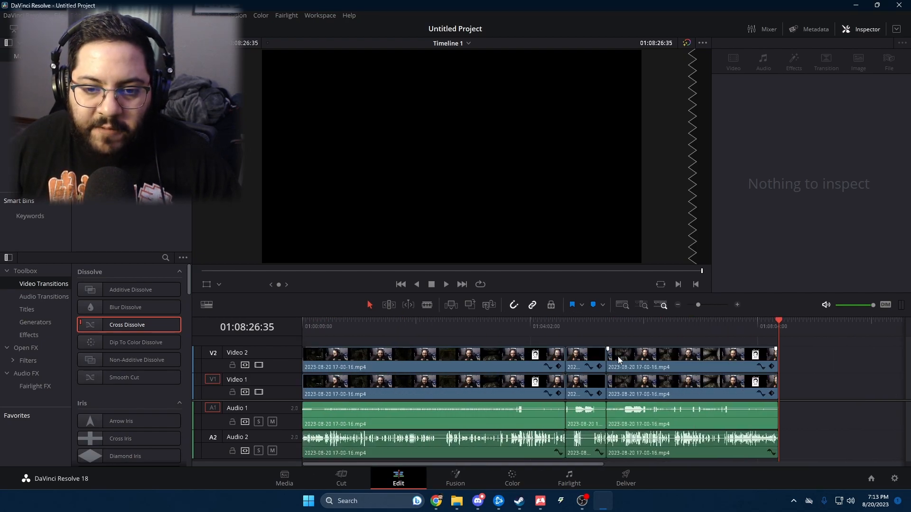
left_click(309, 327)
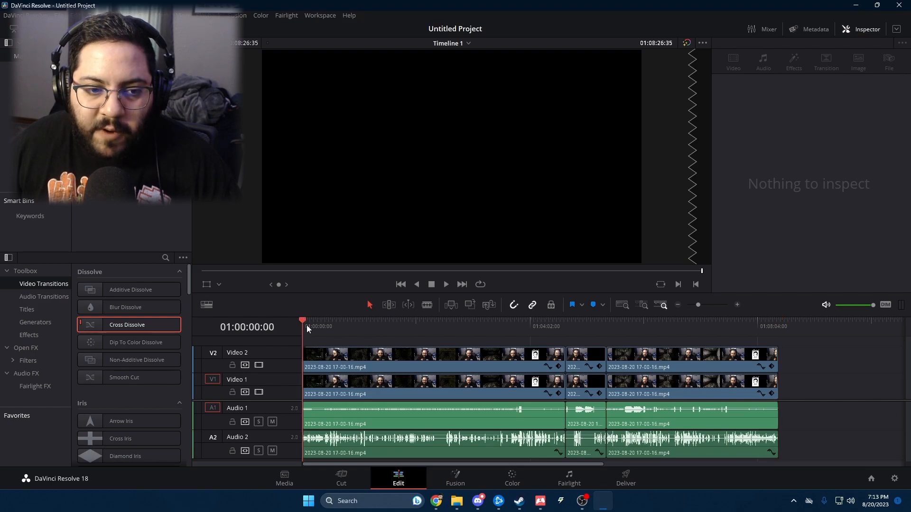
left_click(798, 326)
left_click(782, 326)
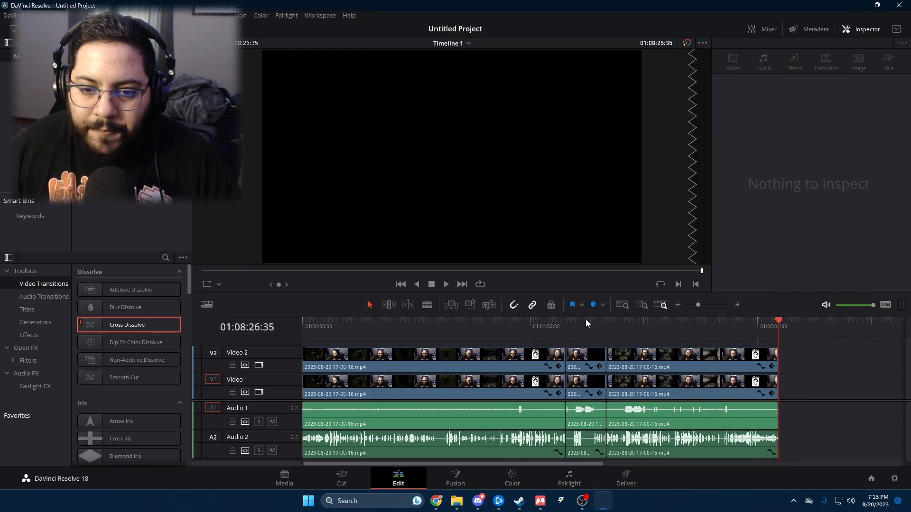
Check the joins around 01:04:40:18 and 01:05:22:52, the timeline's end and the picture at 01:07:38:59.
left_click(565, 326)
left_click(604, 320)
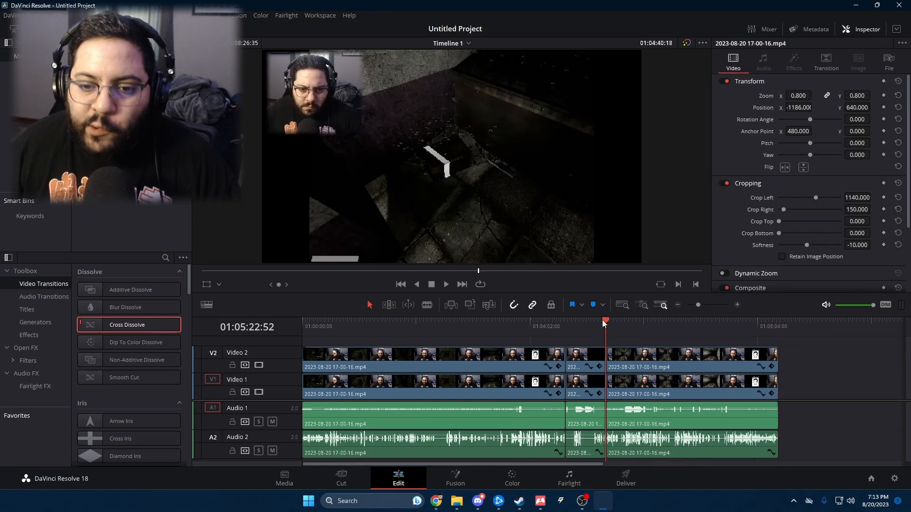
left_click(574, 320)
left_click(604, 317)
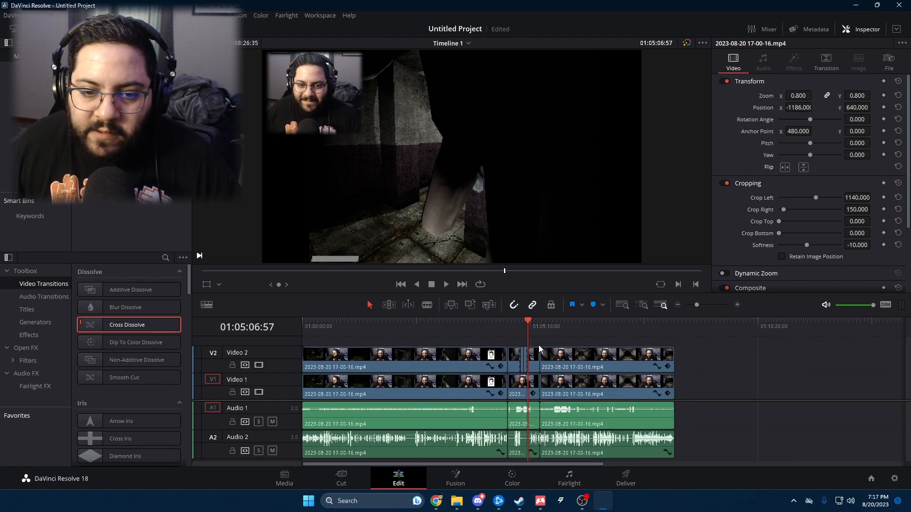
left_click(675, 325)
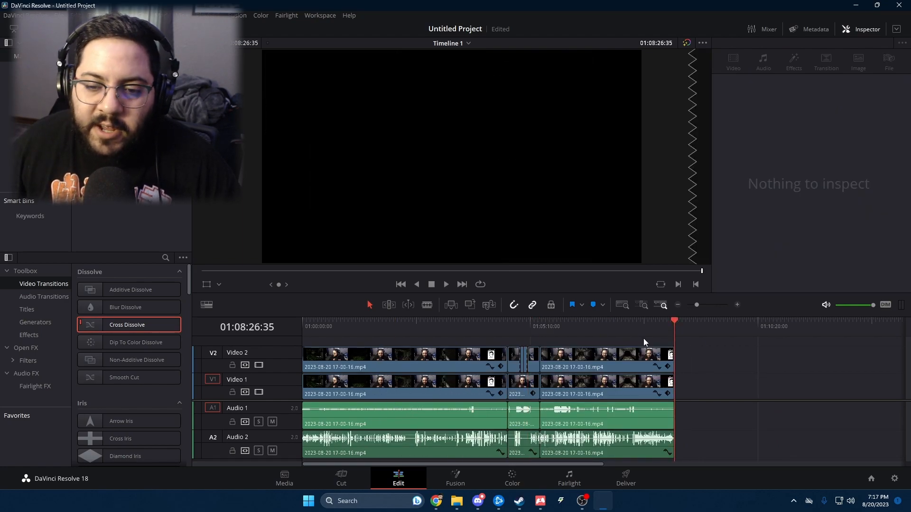
left_click(639, 326)
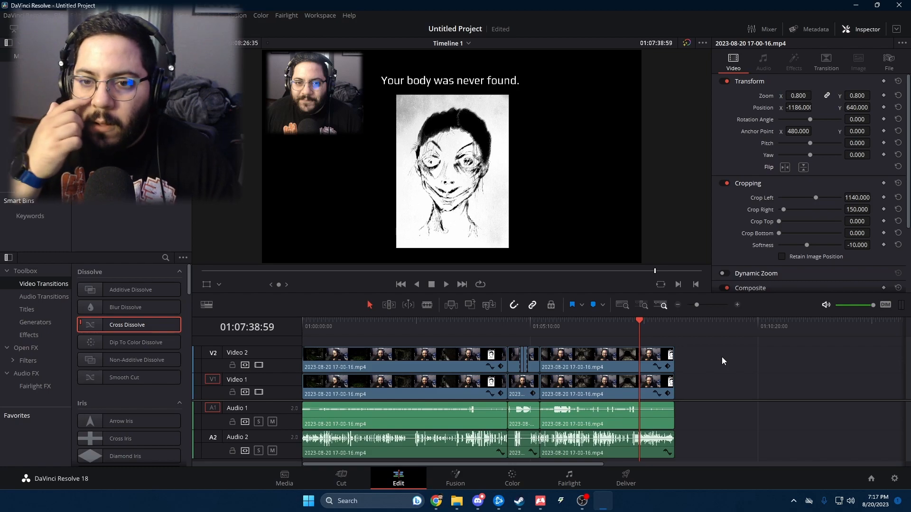